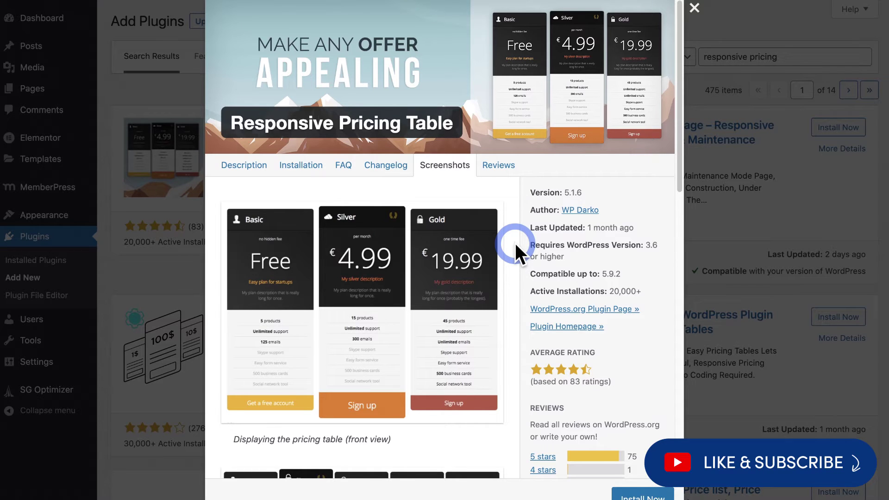
Go to SIGN UP under MEMBERS ONLY and scroll to the Basic ($20/Month) and Pro ($50/Month) table.
{"action": "scroll", "coordinate": [515, 243], "scroll_direction": "down", "scroll_amount": 7}
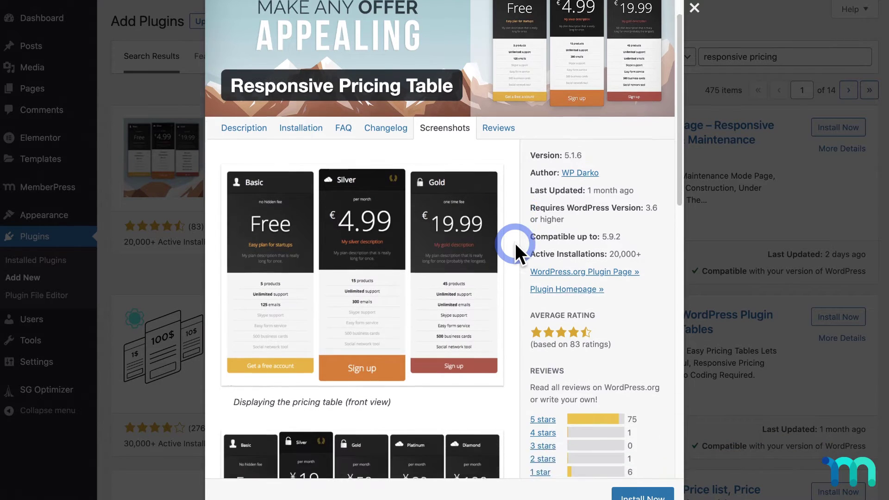
{"action": "scroll", "coordinate": [515, 243], "scroll_direction": "down", "scroll_amount": 11}
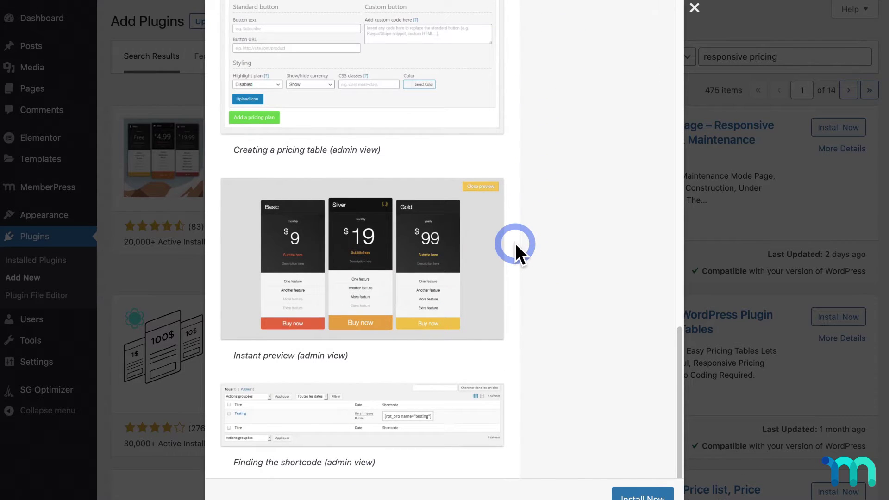
{"action": "scroll", "coordinate": [514, 243], "scroll_direction": "up", "scroll_amount": 20}
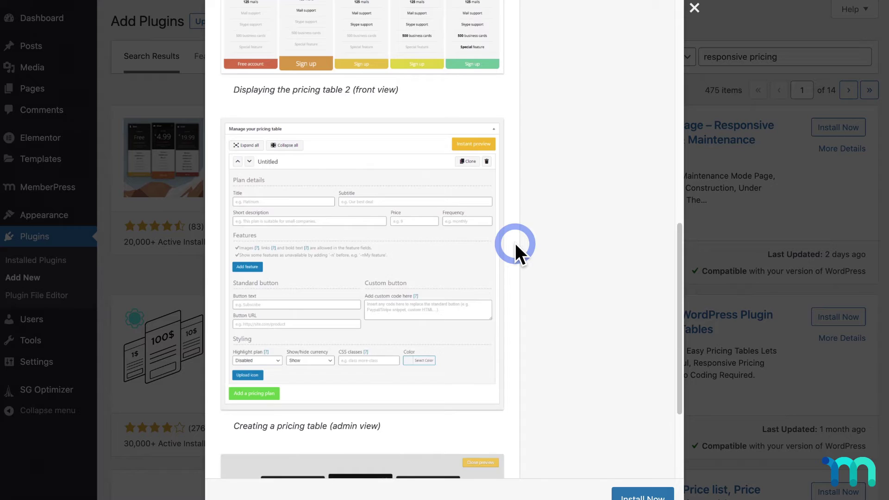
{"action": "scroll", "coordinate": [515, 244], "scroll_direction": "up", "scroll_amount": 1}
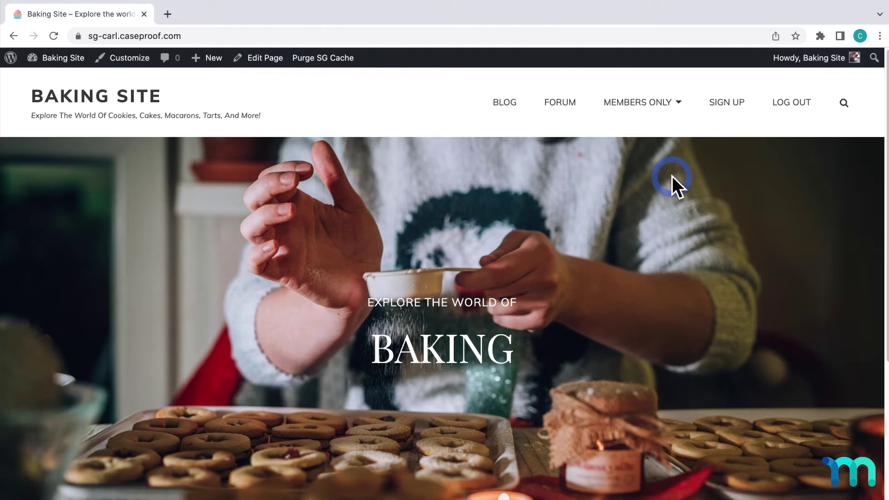
{"action": "mouse_move", "coordinate": [666, 120]}
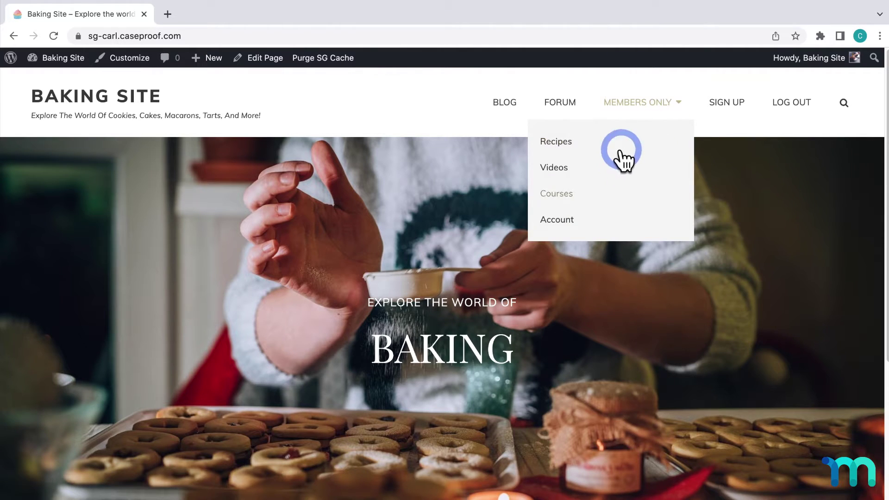
{"action": "left_click", "coordinate": [730, 104]}
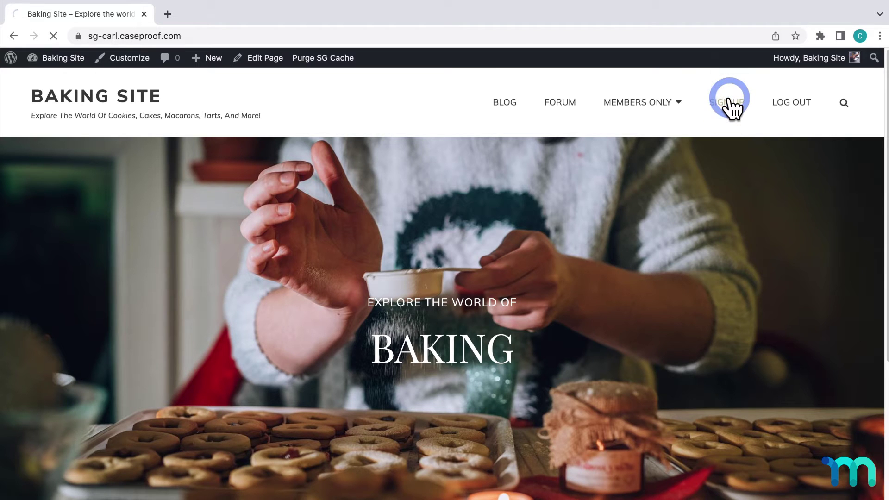
{"action": "scroll", "coordinate": [747, 195], "scroll_direction": "down", "scroll_amount": 5}
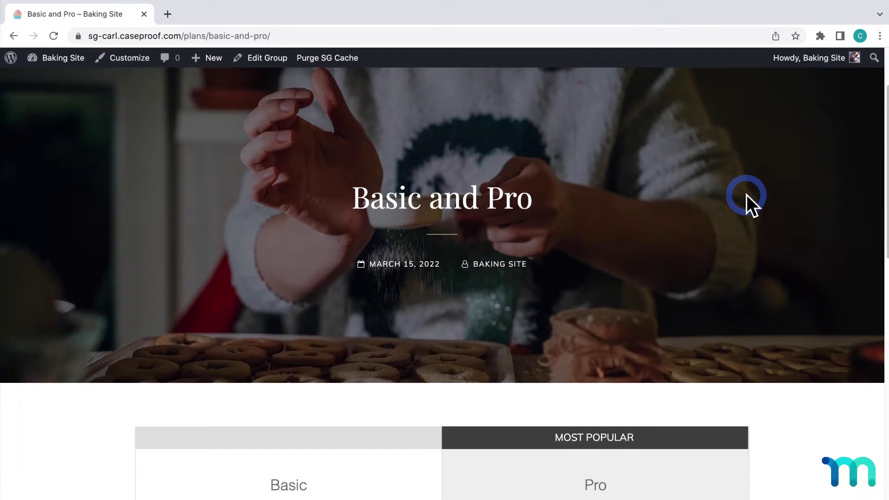
{"action": "scroll", "coordinate": [751, 193], "scroll_direction": "down", "scroll_amount": 5}
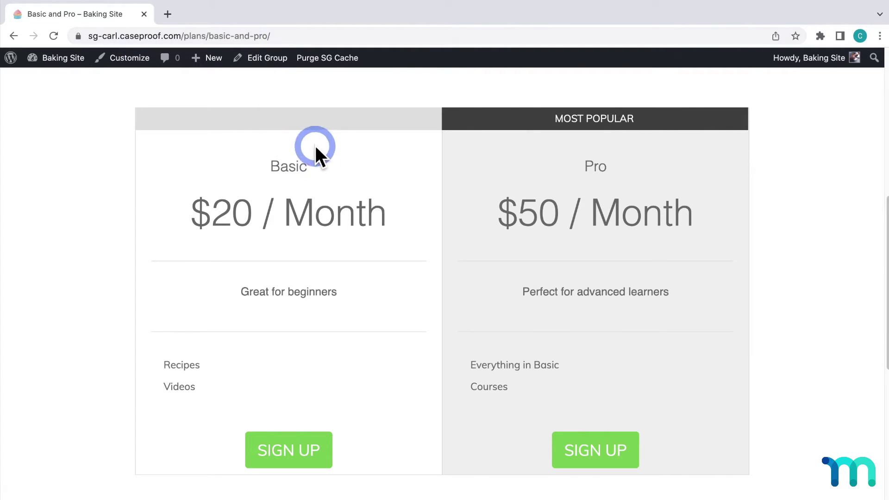
Search plugins for 'responsive pricing table', then install and activate Responsive Pricing Table.
{"action": "left_click", "coordinate": [70, 60]}
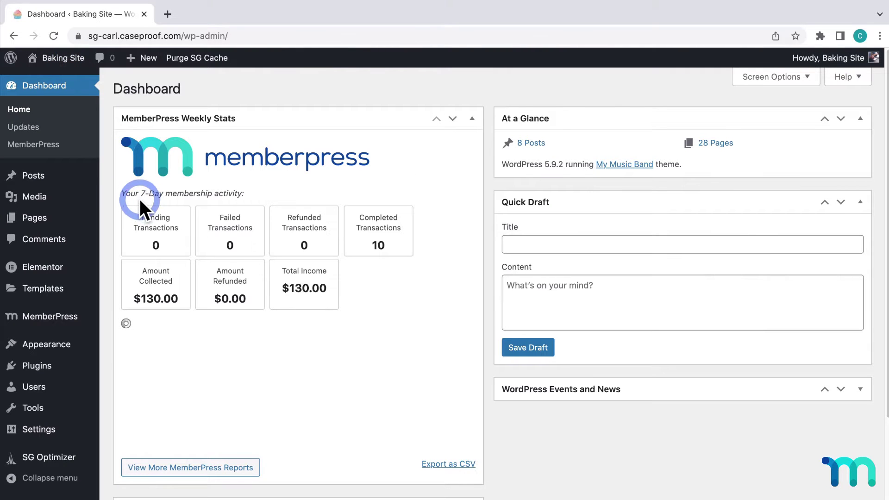
{"action": "mouse_move", "coordinate": [54, 368]}
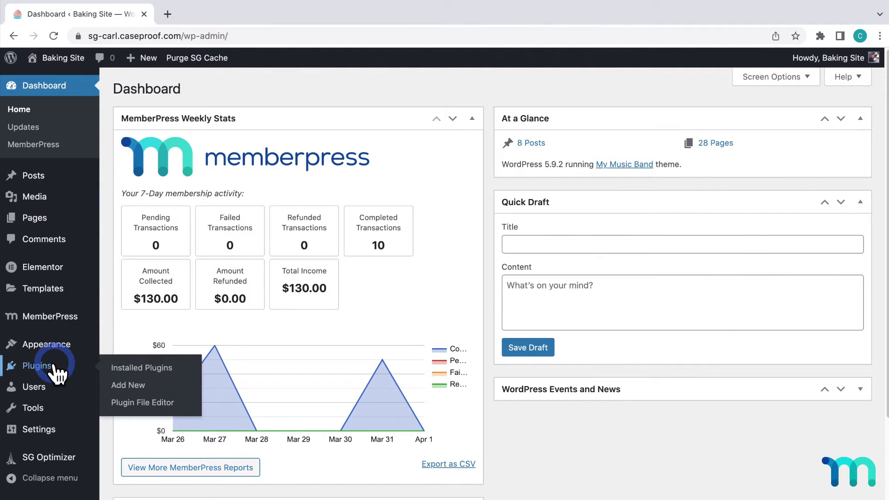
{"action": "left_click", "coordinate": [146, 386]}
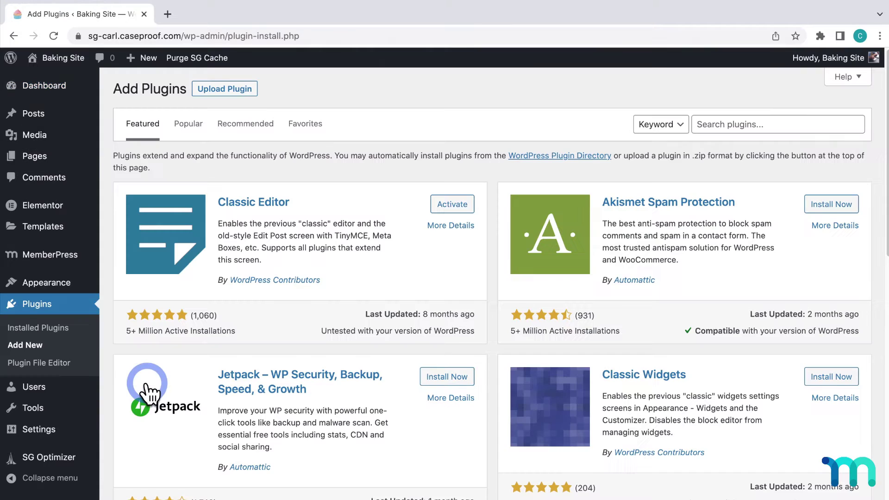
{"action": "left_click", "coordinate": [734, 125]}
{"action": "type", "text": "responsive pricing table"}
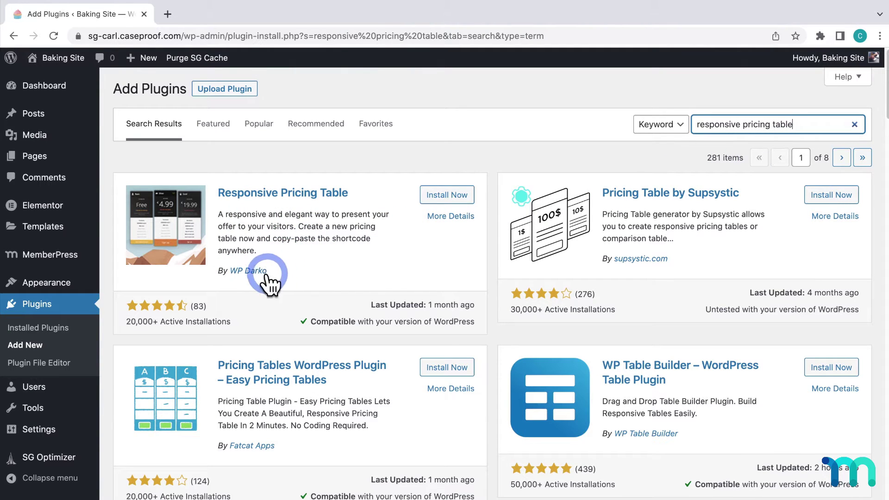
{"action": "left_click", "coordinate": [444, 197]}
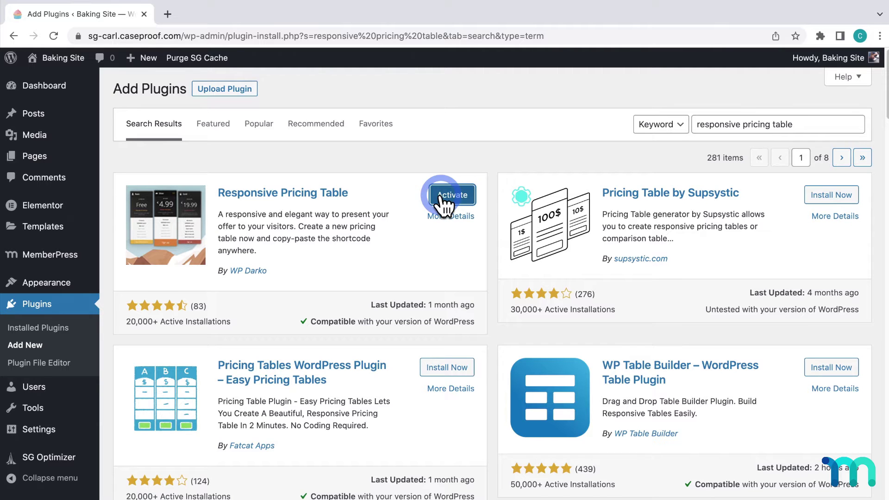
{"action": "left_click", "coordinate": [442, 198]}
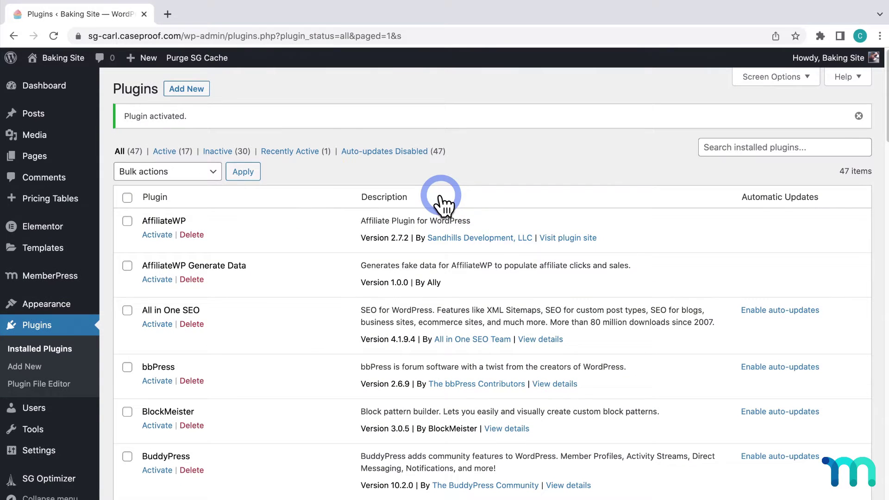
Create a new pricing table titled 'Basic and Pro'.
{"action": "mouse_move", "coordinate": [34, 199]}
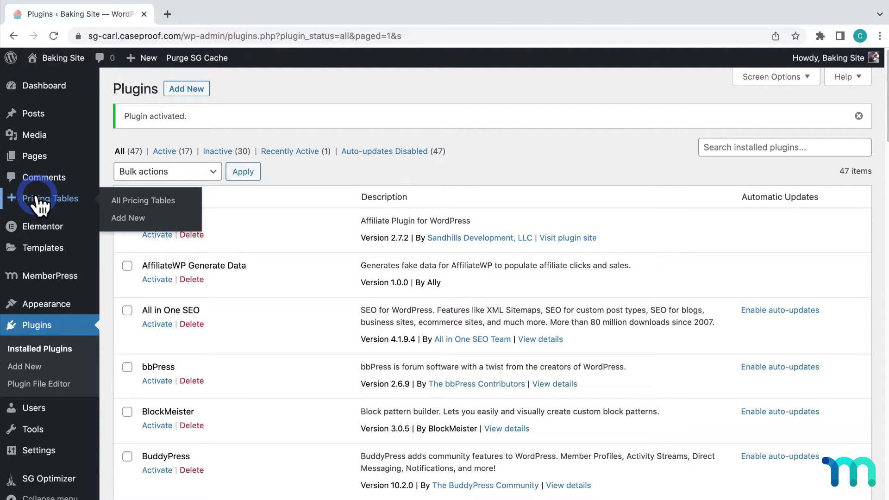
{"action": "left_click", "coordinate": [38, 199]}
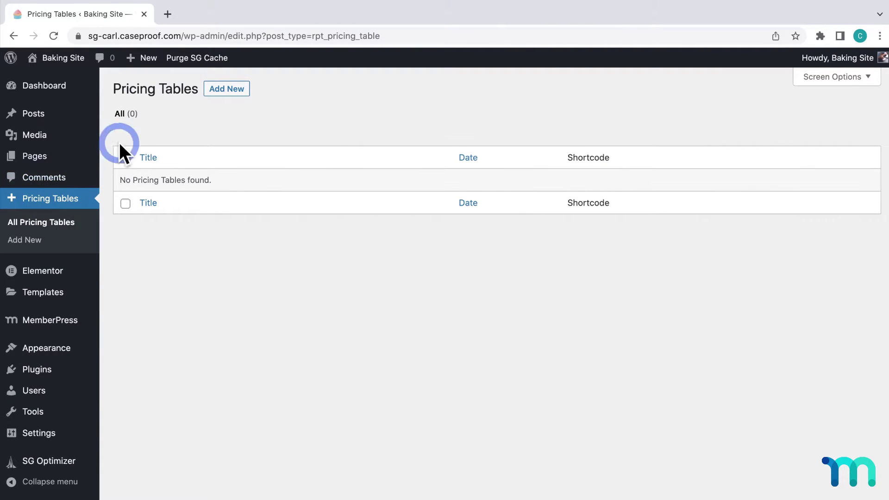
{"action": "left_click", "coordinate": [226, 92]}
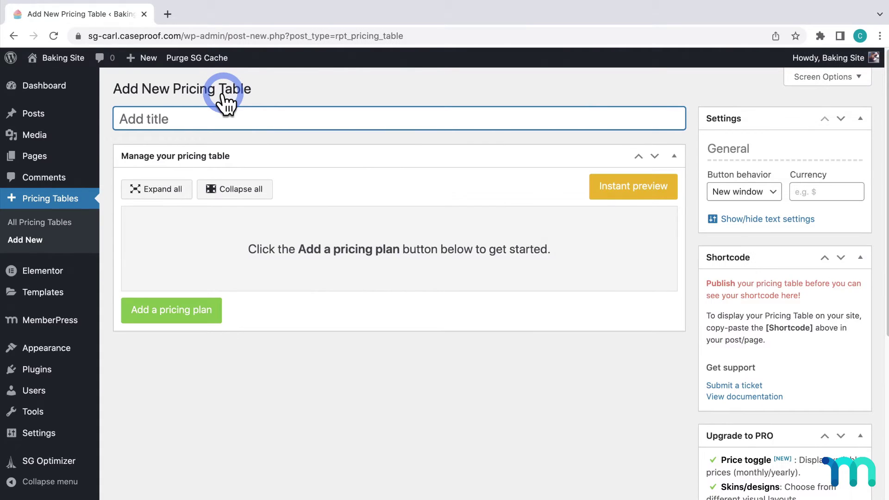
{"action": "type", "text": "Basic and Pro"}
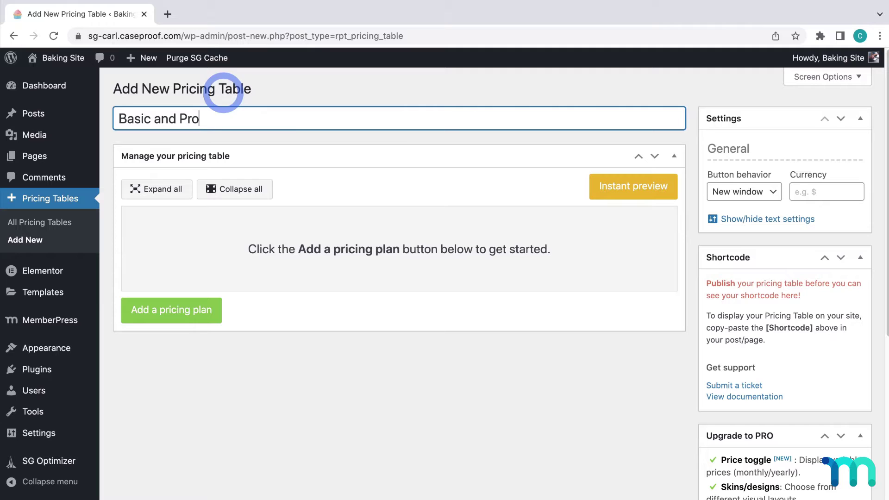
Set the currency to $, make buttons open in the same window, and reveal the text settings.
{"action": "left_click", "coordinate": [824, 189]}
{"action": "type", "text": "$"}
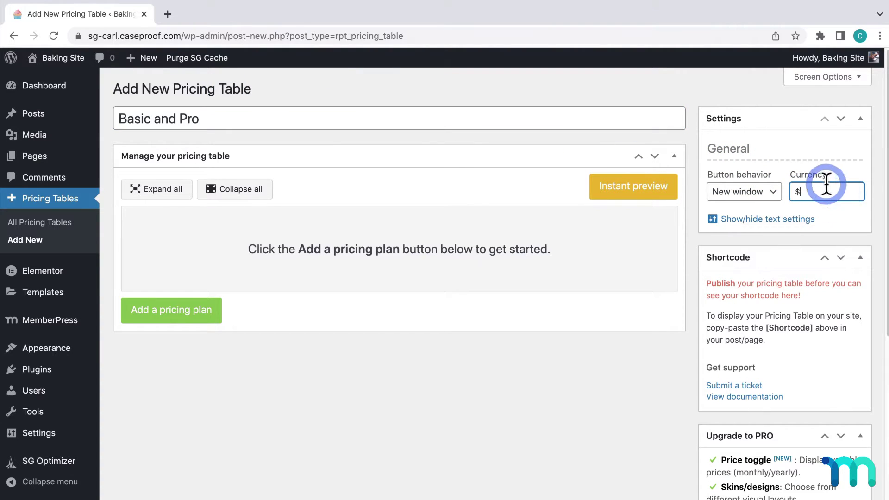
{"action": "left_click", "coordinate": [779, 200]}
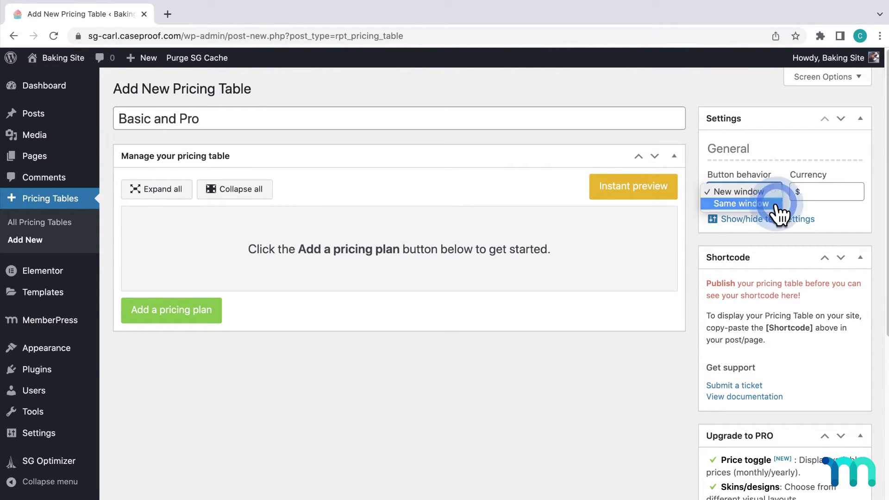
{"action": "left_click", "coordinate": [779, 207]}
{"action": "left_click", "coordinate": [780, 214]}
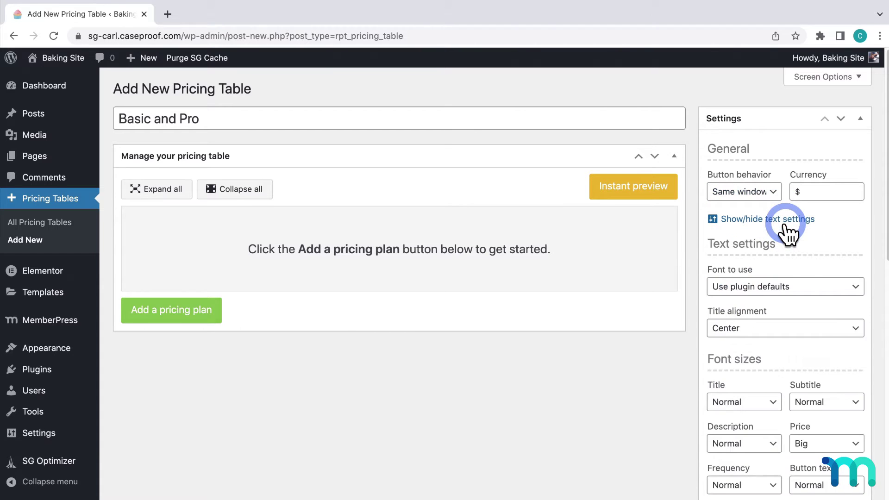
{"action": "scroll", "coordinate": [804, 288], "scroll_direction": "down", "scroll_amount": 6}
{"action": "scroll", "coordinate": [788, 206], "scroll_direction": "up", "scroll_amount": 3}
{"action": "scroll", "coordinate": [792, 238], "scroll_direction": "up", "scroll_amount": 2}
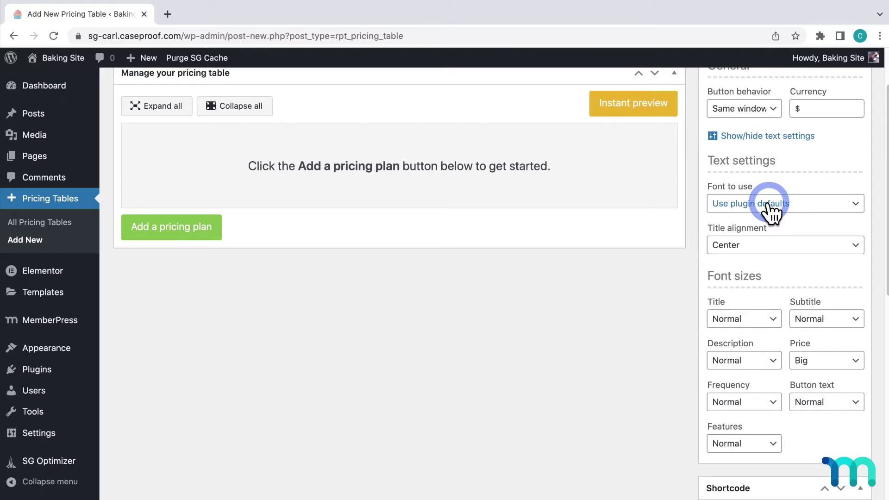
{"action": "scroll", "coordinate": [769, 213], "scroll_direction": "up", "scroll_amount": 2}
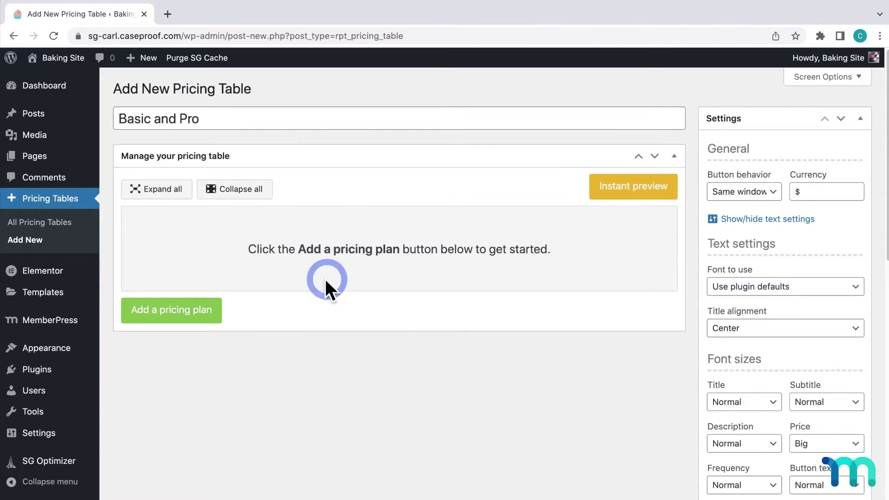
Add a Basic plan subtitled 'Great for beginners' priced 20 per Month.
{"action": "left_click", "coordinate": [206, 310]}
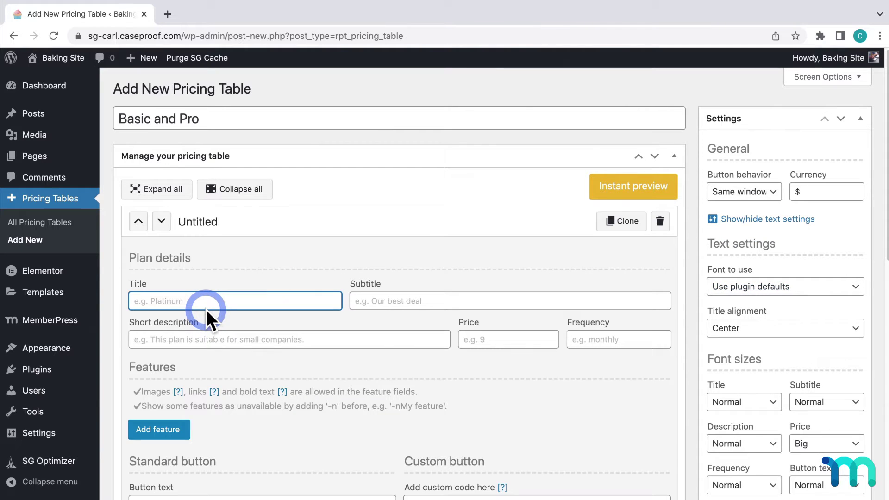
{"action": "scroll", "coordinate": [206, 310], "scroll_direction": "down", "scroll_amount": 2}
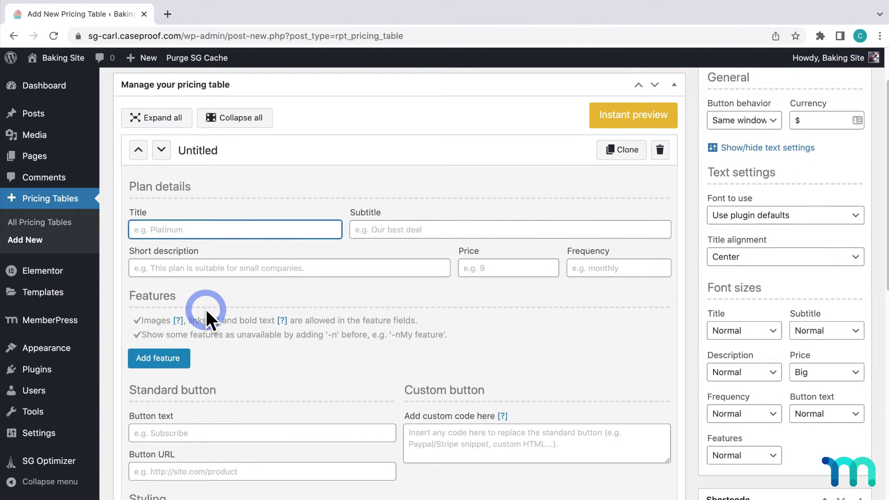
{"action": "type", "text": "Basic"}
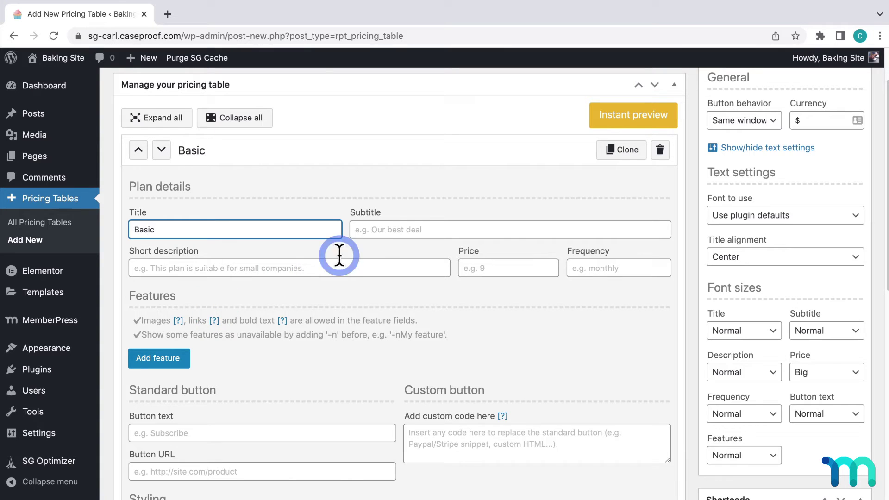
{"action": "left_click", "coordinate": [413, 229]}
{"action": "type", "text": "Great fo"}
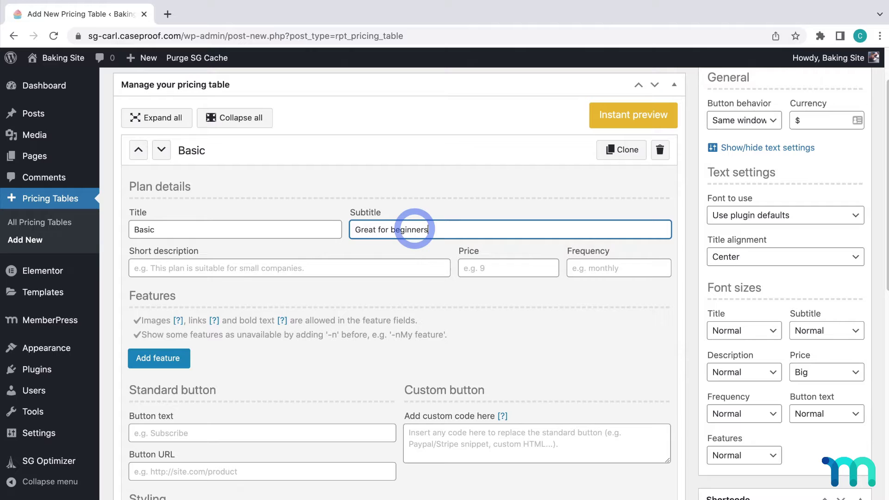
{"action": "type", "text": "r beginners"}
{"action": "left_click", "coordinate": [486, 267]}
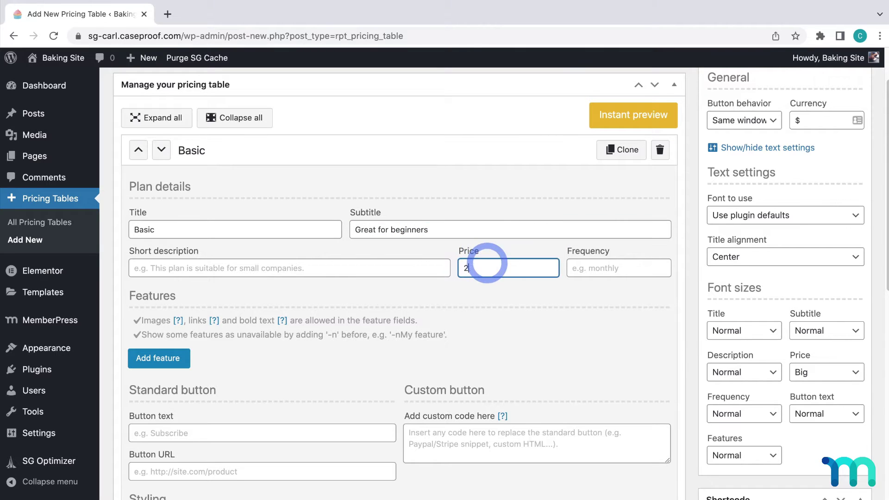
{"action": "type", "text": "20"}
{"action": "left_click", "coordinate": [604, 268]}
{"action": "type", "text": "Month"}
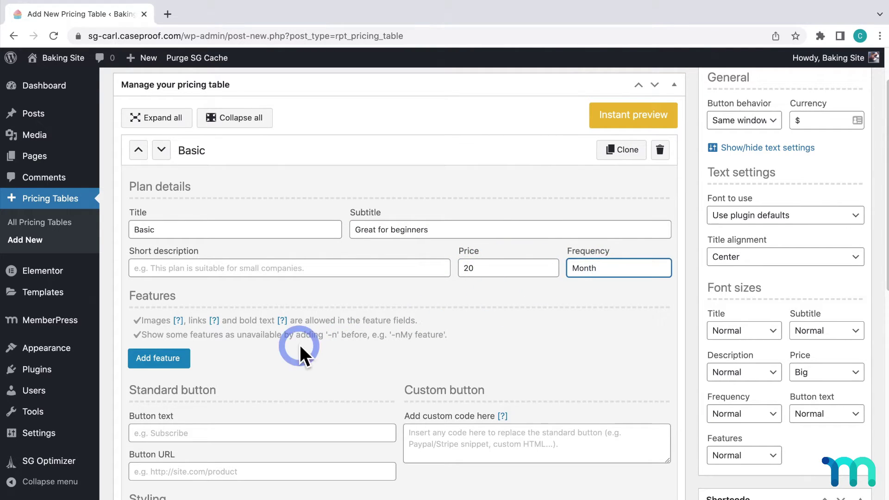
Give the Basic plan the features Recipes and Videos and the button text Sign Up.
{"action": "scroll", "coordinate": [245, 348], "scroll_direction": "down", "scroll_amount": 2}
{"action": "left_click", "coordinate": [177, 284]}
{"action": "left_click", "coordinate": [212, 291]}
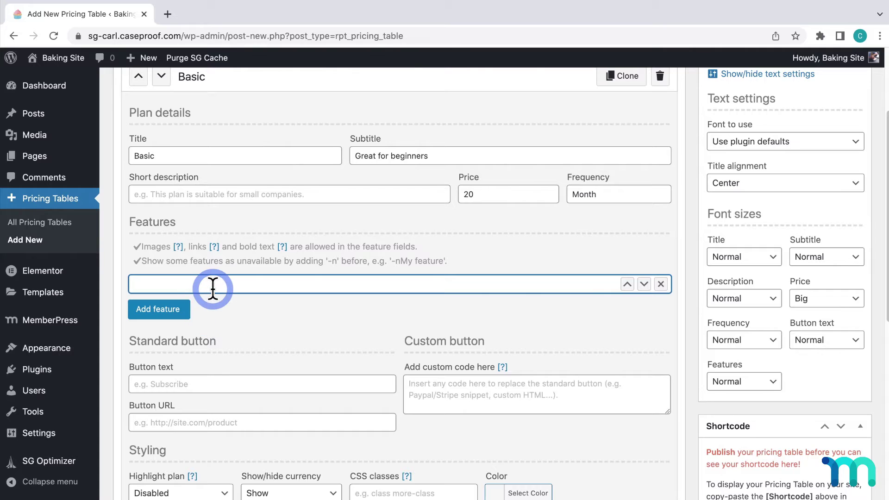
{"action": "type", "text": "Recipes"}
{"action": "left_click", "coordinate": [183, 306]}
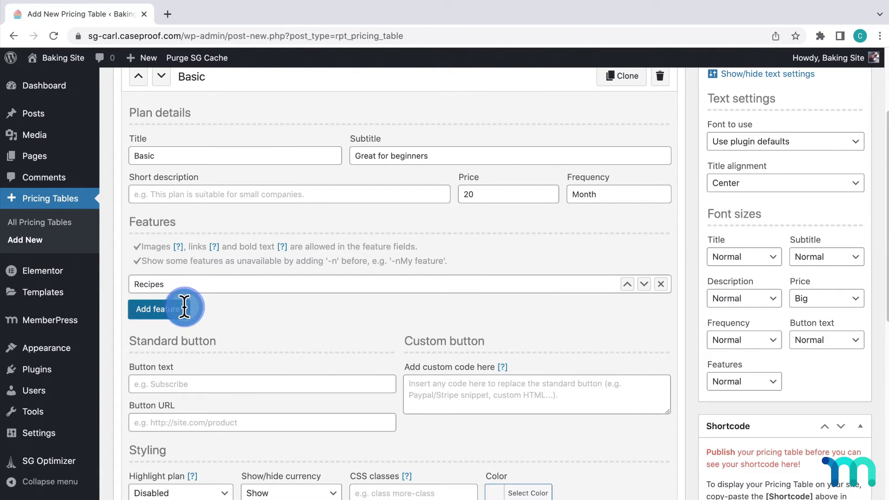
{"action": "left_click", "coordinate": [190, 309]}
{"action": "type", "text": "V"}
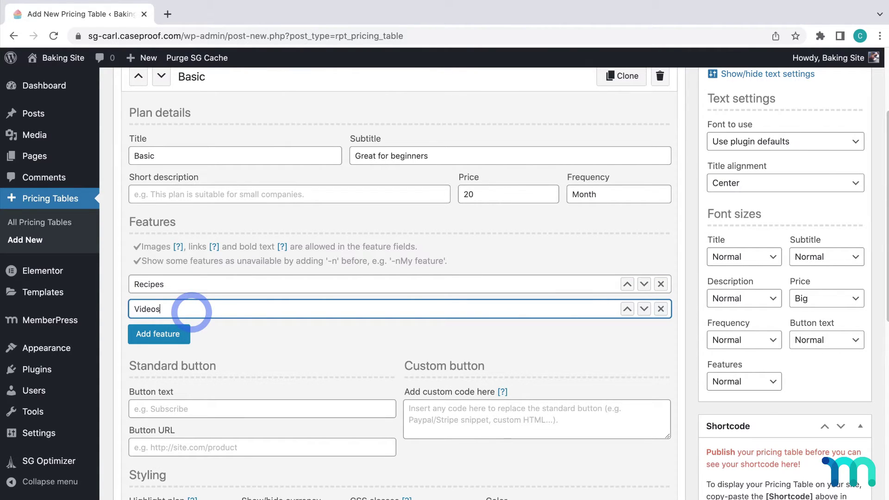
{"action": "type", "text": "ideos"}
{"action": "left_click", "coordinate": [246, 405]}
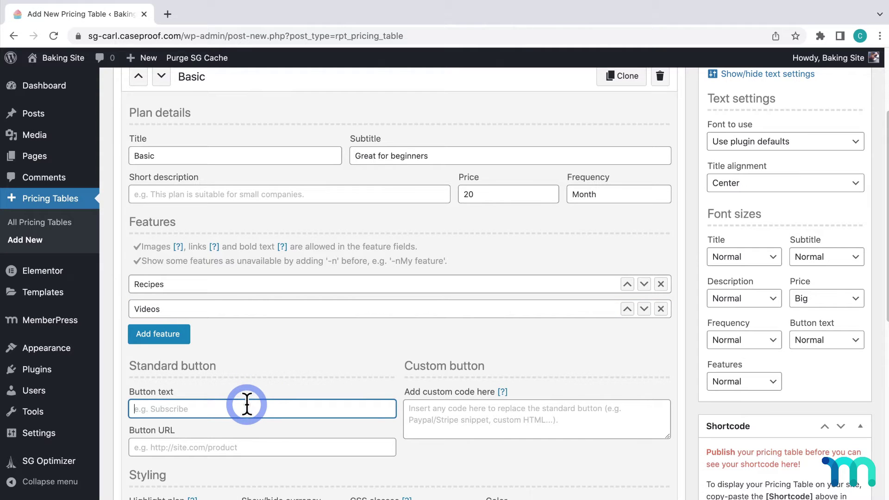
{"action": "type", "text": "Sign Up"}
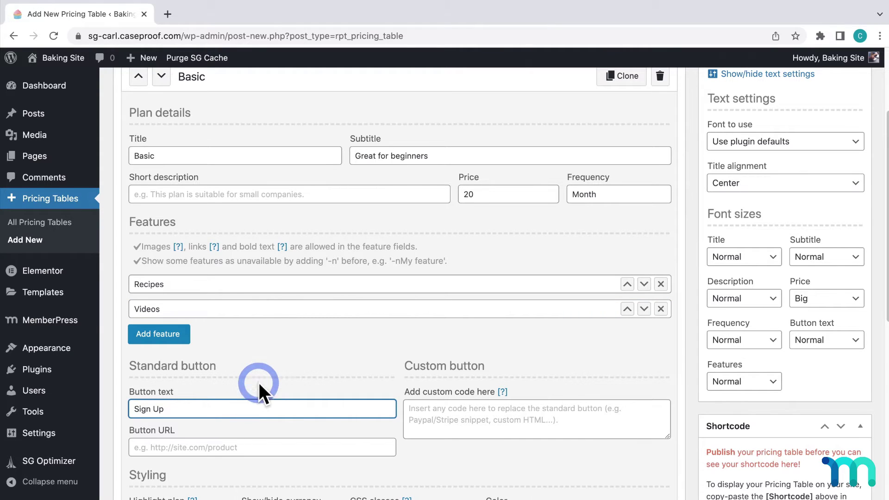
{"action": "scroll", "coordinate": [262, 384], "scroll_direction": "down", "scroll_amount": 3}
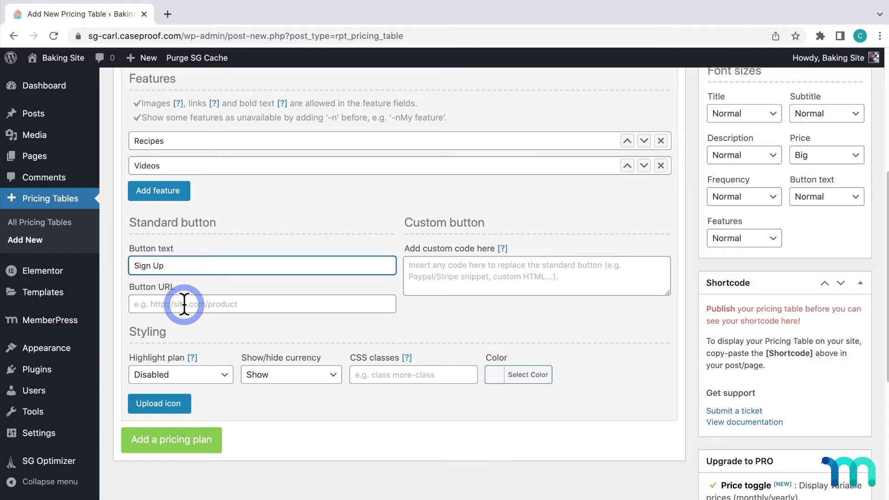
{"action": "left_click", "coordinate": [176, 303]}
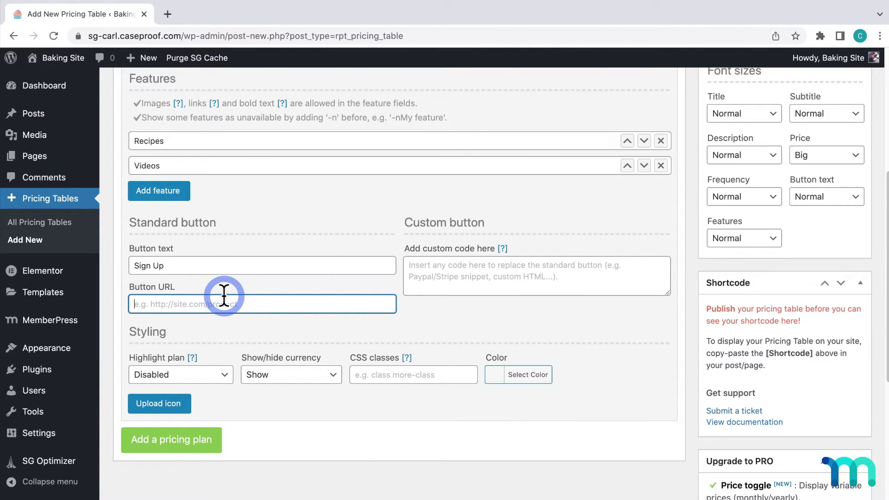
Copy the Basic membership's /register/basic/ URL from MemberPress Memberships into the Button URL field.
{"action": "mouse_move", "coordinate": [70, 324]}
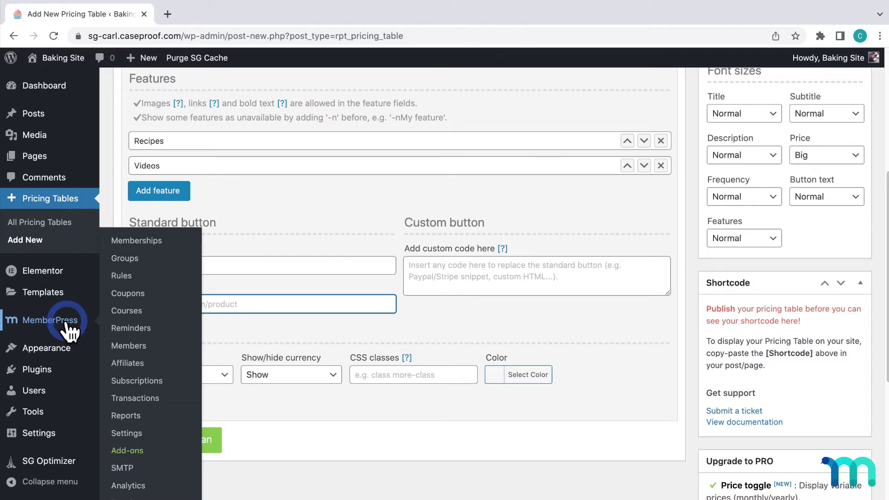
{"action": "right_click", "coordinate": [146, 238]}
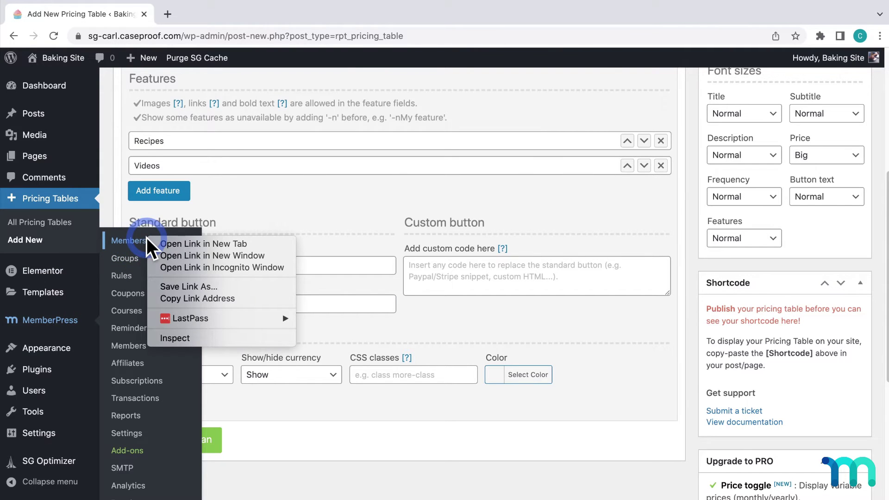
{"action": "left_click", "coordinate": [160, 244]}
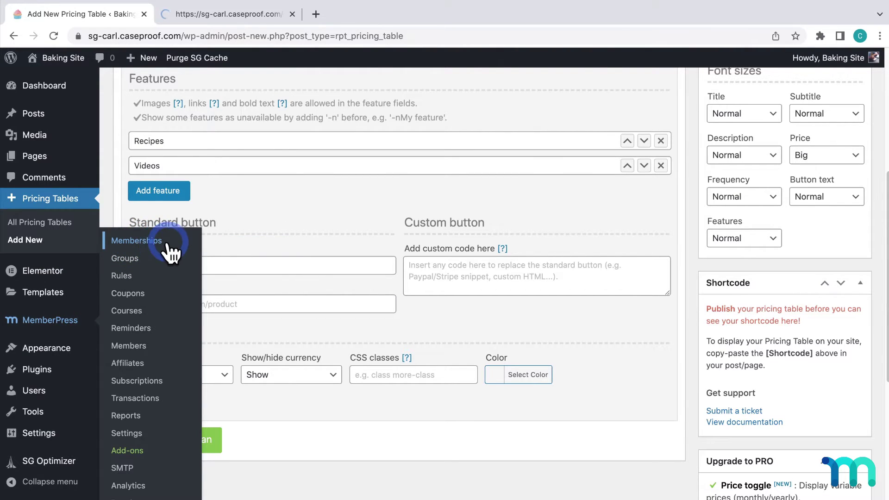
{"action": "left_click", "coordinate": [212, 14]}
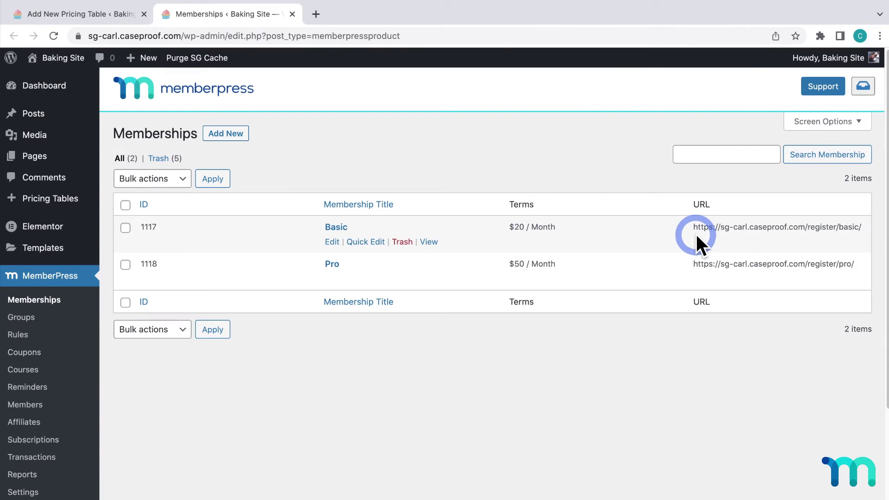
{"action": "left_click_drag", "start_coordinate": [693, 227], "coordinate": [861, 227]}
{"action": "key", "text": "super+c"}
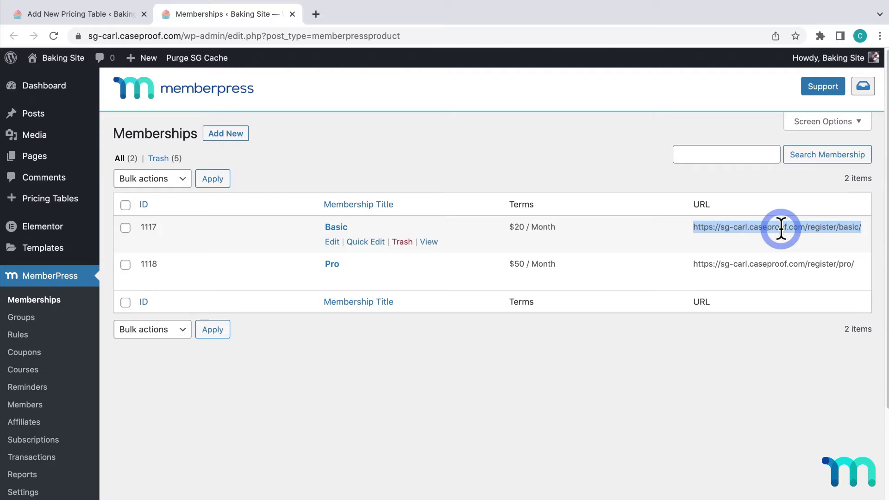
{"action": "left_click", "coordinate": [129, 15]}
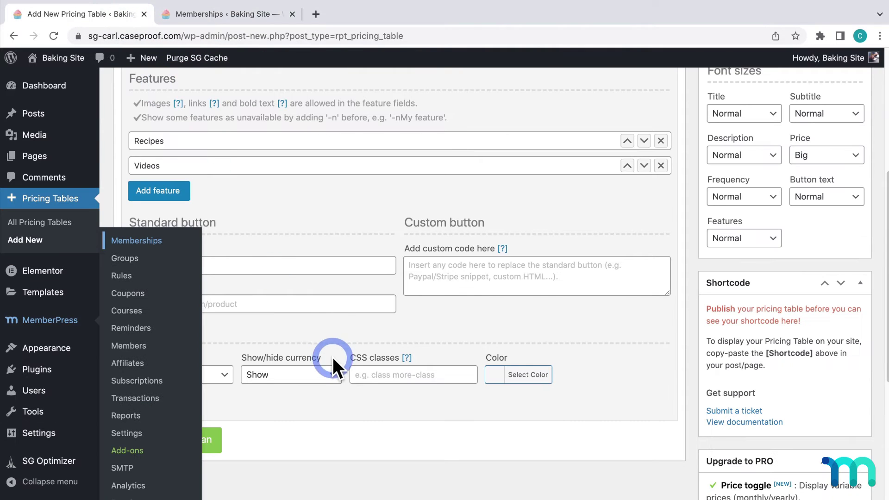
{"action": "left_click", "coordinate": [317, 304]}
{"action": "key", "text": "super+v"}
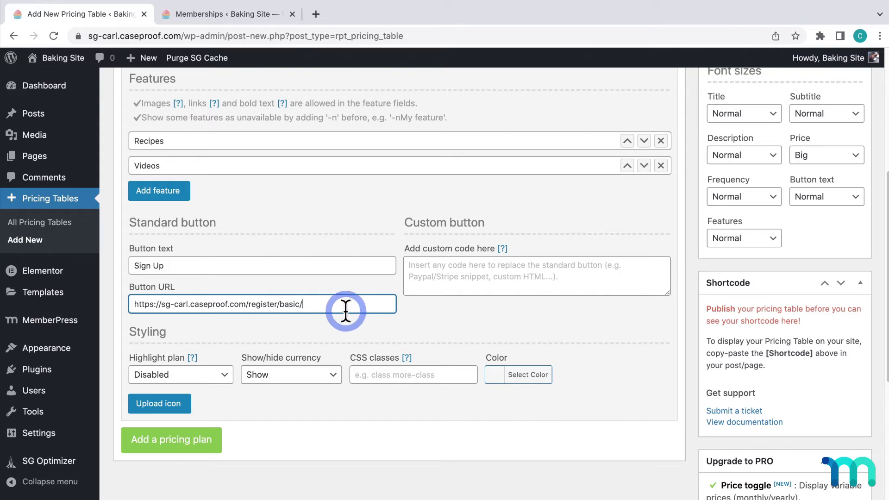
Make the Basic plan colour orange (#edaa36) and check it in the instant preview.
{"action": "left_click", "coordinate": [525, 377]}
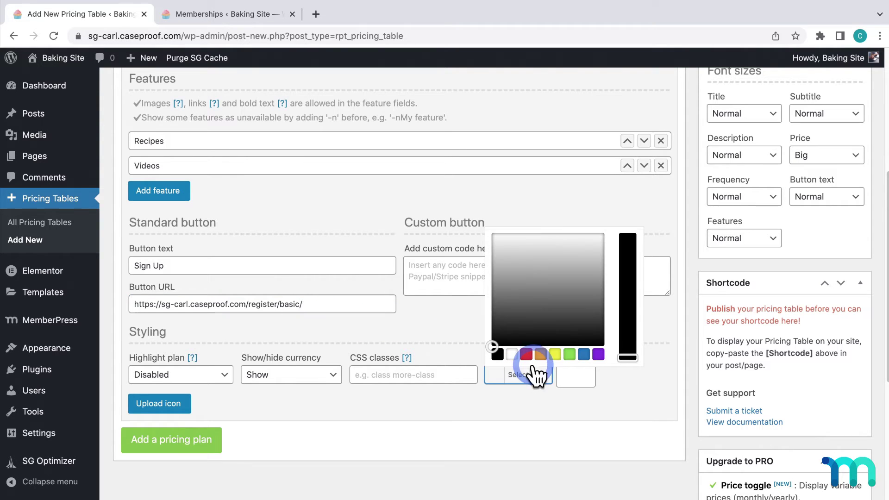
{"action": "left_click", "coordinate": [540, 354]}
{"action": "left_click", "coordinate": [506, 244]}
{"action": "left_click", "coordinate": [454, 318]}
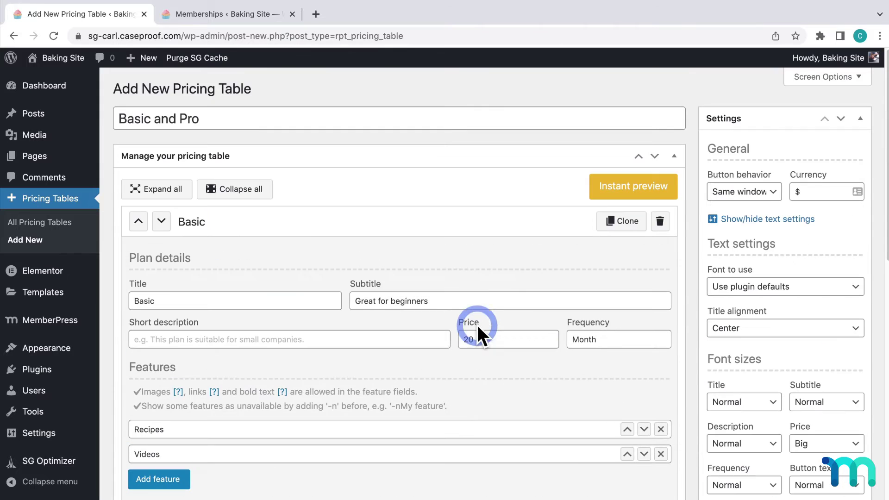
{"action": "type", "text": "20"}
{"action": "left_click", "coordinate": [627, 191]}
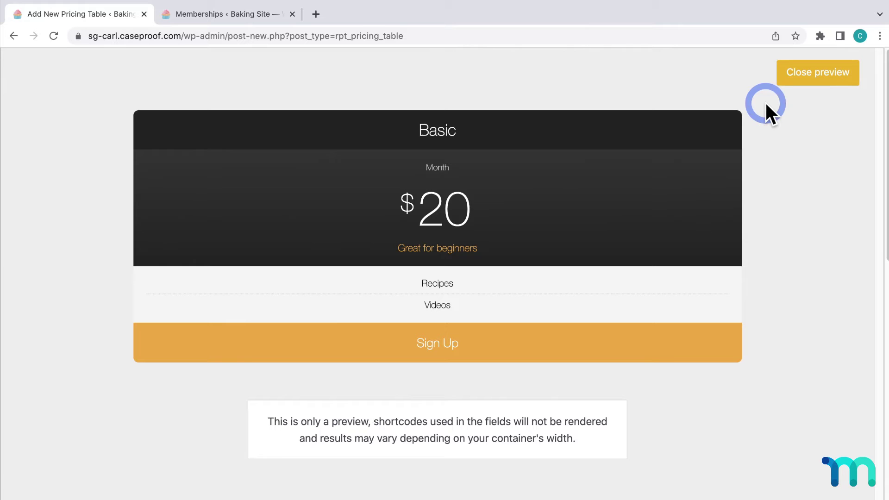
{"action": "left_click", "coordinate": [787, 86]}
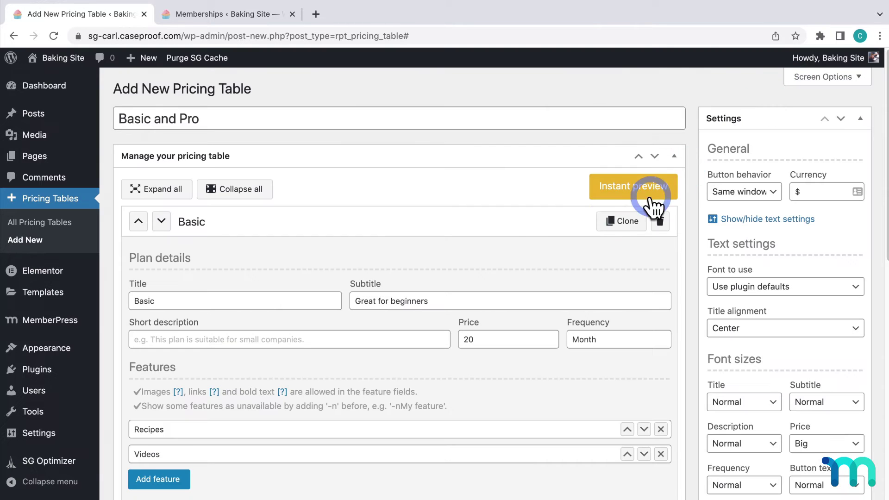
{"action": "left_click", "coordinate": [478, 268]}
{"action": "scroll", "coordinate": [482, 278], "scroll_direction": "down", "scroll_amount": 2}
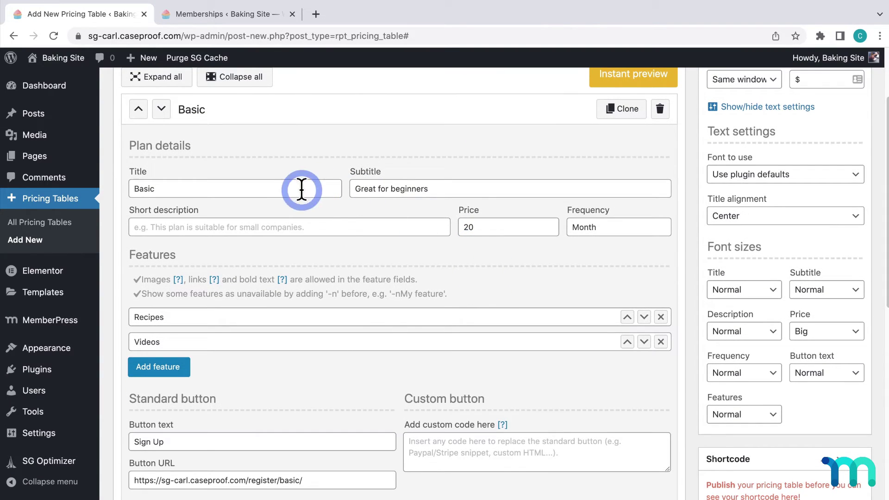
{"action": "scroll", "coordinate": [452, 426], "scroll_direction": "down", "scroll_amount": 2}
{"action": "scroll", "coordinate": [483, 438], "scroll_direction": "down", "scroll_amount": 1}
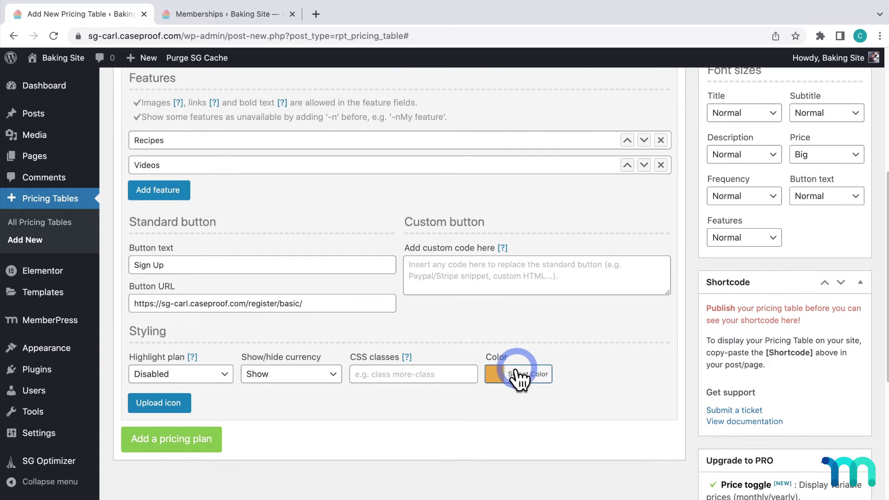
{"action": "scroll", "coordinate": [422, 387], "scroll_direction": "up", "scroll_amount": 4}
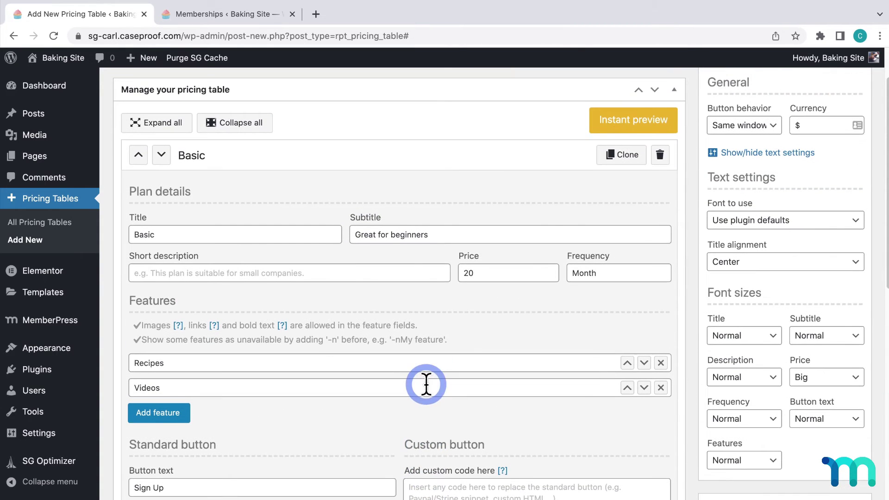
Clone the Basic plan as Pro, subtitled 'Perfect for experienced learners', priced 50.
{"action": "left_click", "coordinate": [625, 158]}
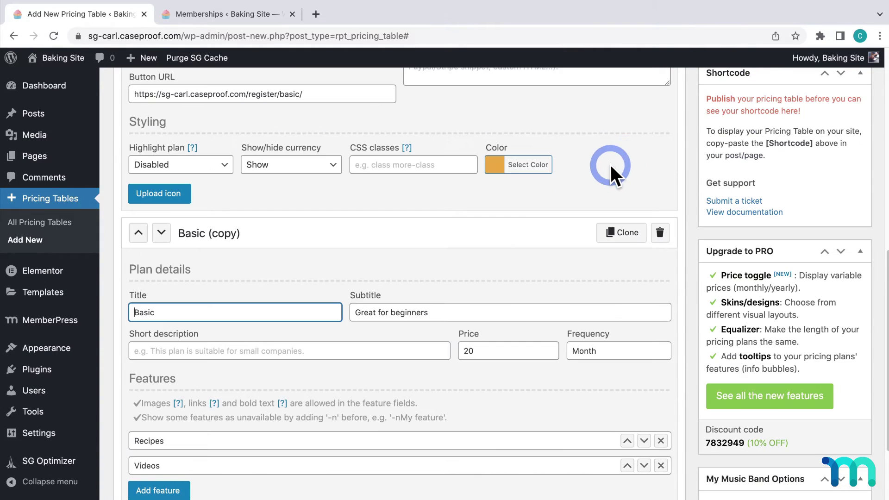
{"action": "left_click", "coordinate": [224, 318]}
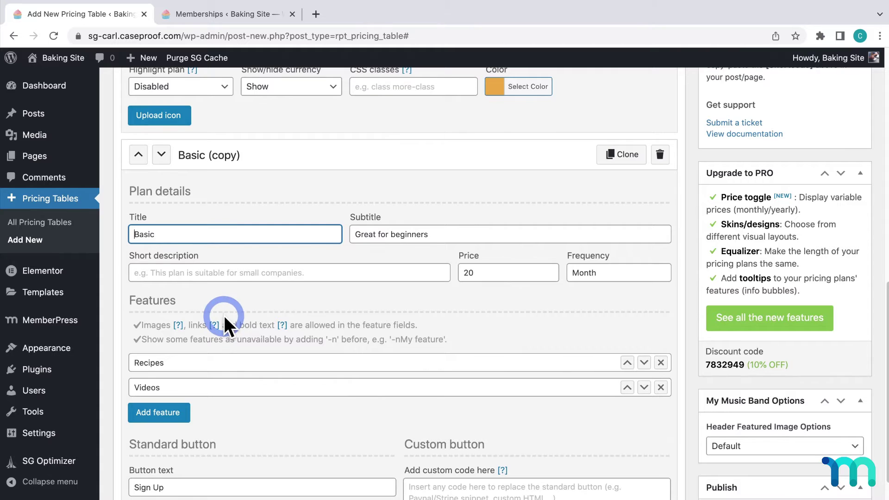
{"action": "double_click", "coordinate": [133, 234]}
{"action": "type", "text": "Pro"}
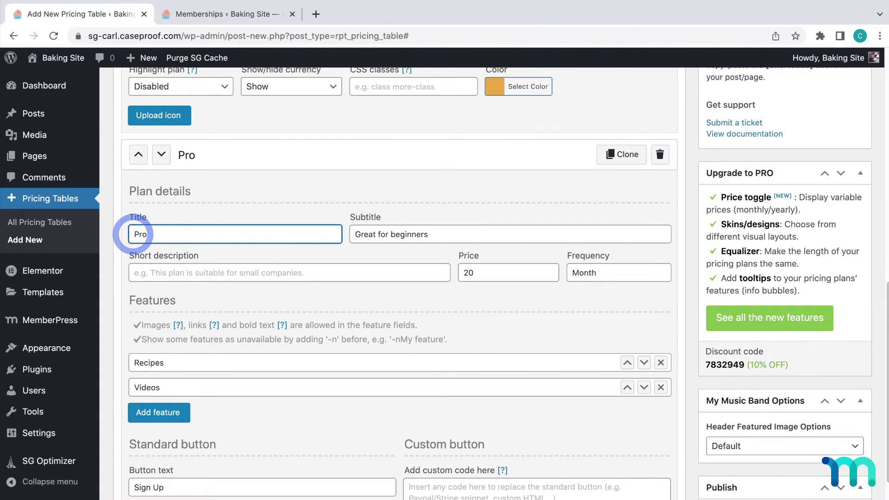
{"action": "left_click_drag", "start_coordinate": [431, 234], "coordinate": [351, 234]}
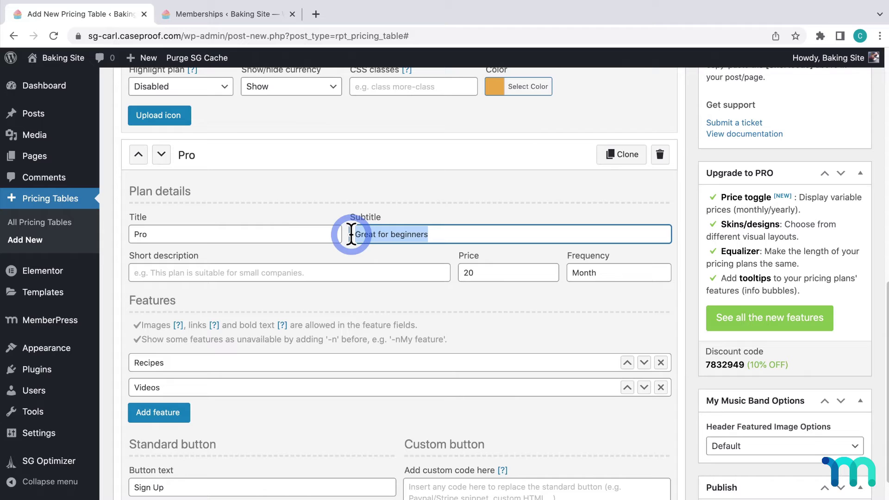
{"action": "type", "text": "Perfect for"}
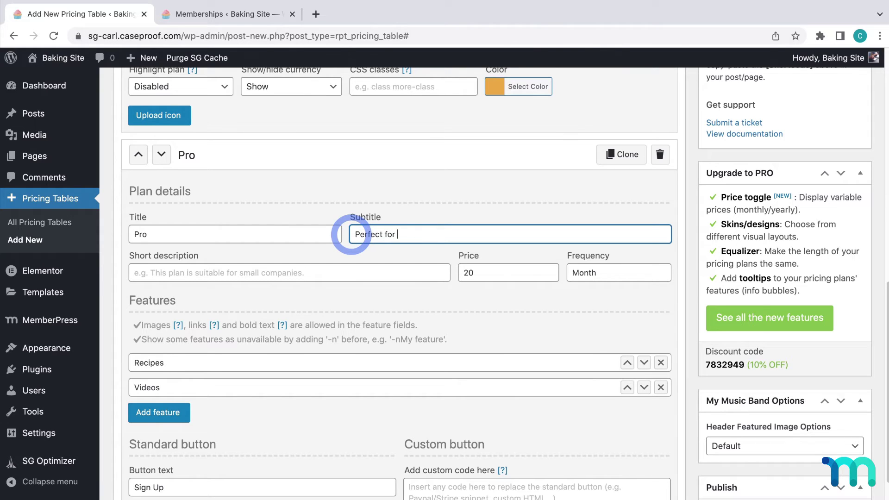
{"action": "type", "text": " experienced learners"}
{"action": "left_click", "coordinate": [489, 278]}
{"action": "double_click", "coordinate": [461, 275]}
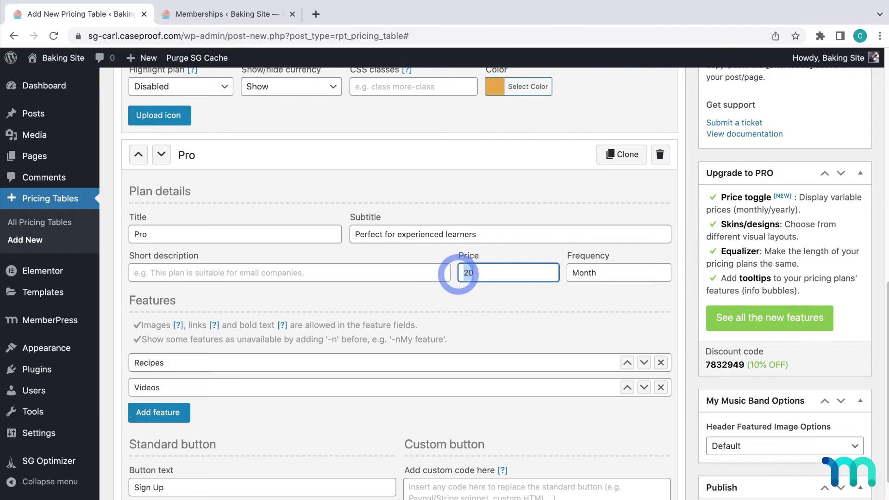
{"action": "type", "text": "50"}
Change Pro's features to Everything in Basic and Courses and its link to /register/pro/.
{"action": "double_click", "coordinate": [135, 362]}
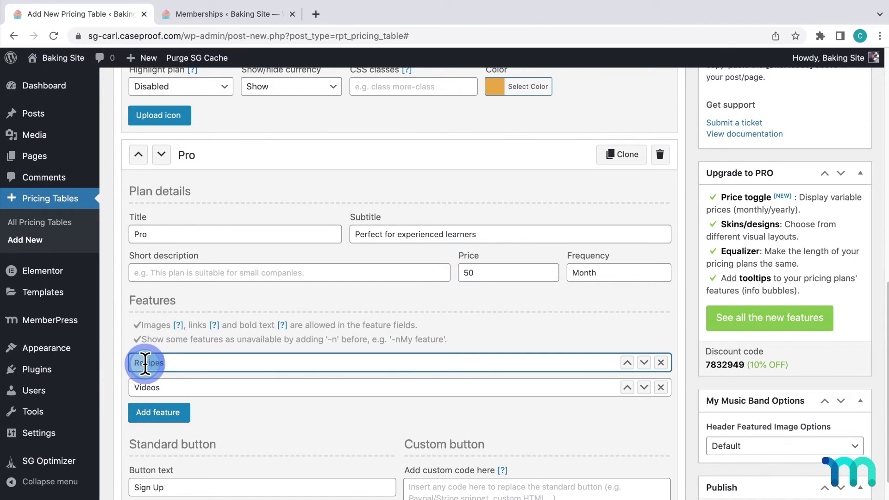
{"action": "type", "text": "Everything in Basic"}
{"action": "key", "text": "Tab"}
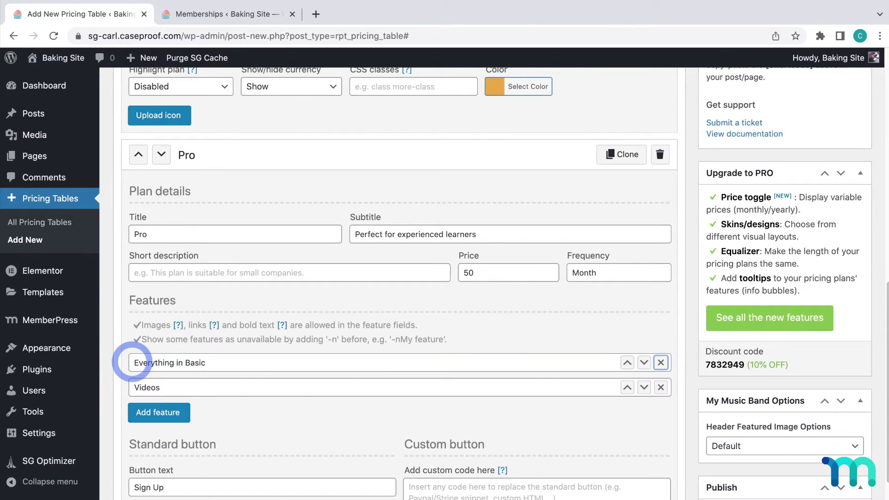
{"action": "double_click", "coordinate": [136, 387]}
{"action": "type", "text": "Courses"}
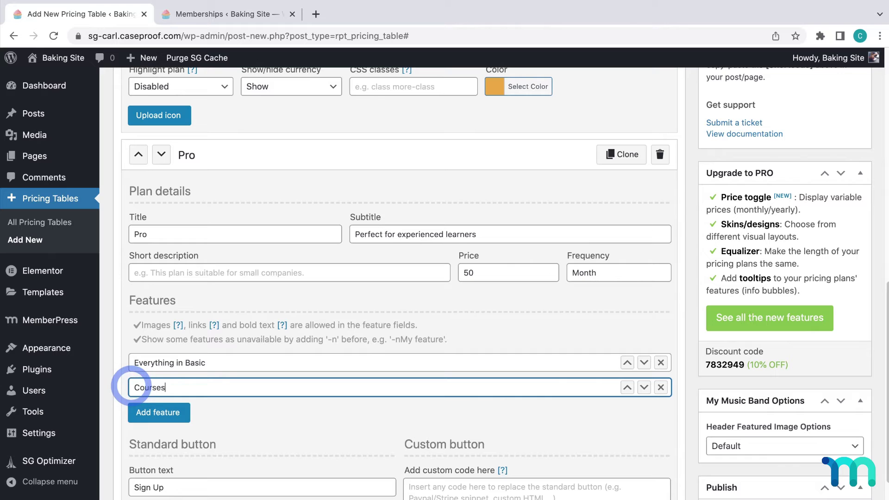
{"action": "left_click", "coordinate": [284, 419]}
{"action": "scroll", "coordinate": [285, 419], "scroll_direction": "down", "scroll_amount": 3}
{"action": "double_click", "coordinate": [290, 407]}
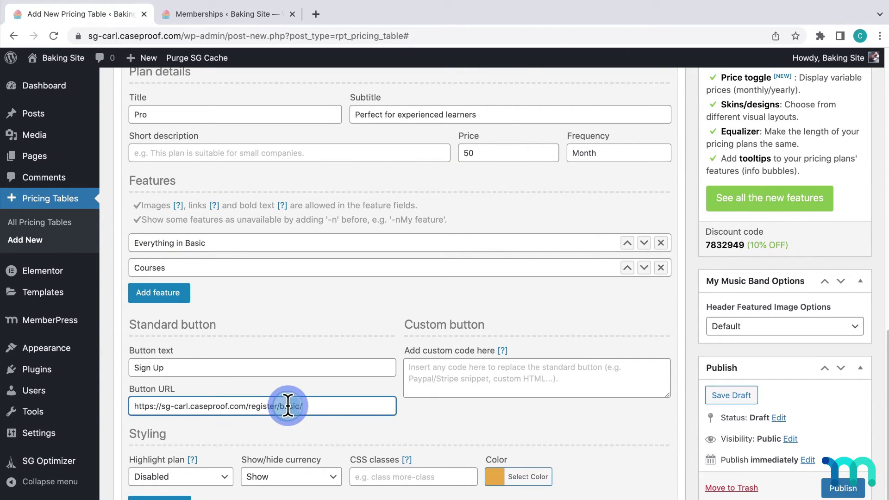
{"action": "type", "text": "pro"}
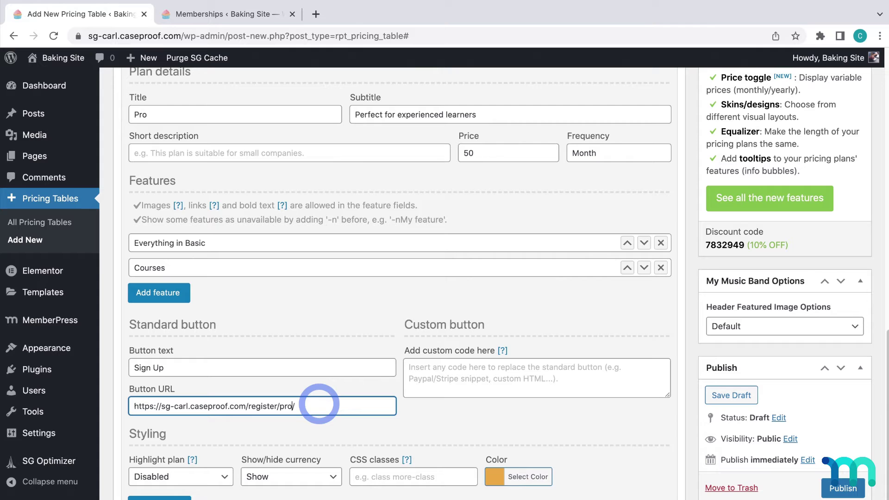
{"action": "left_click", "coordinate": [364, 317]}
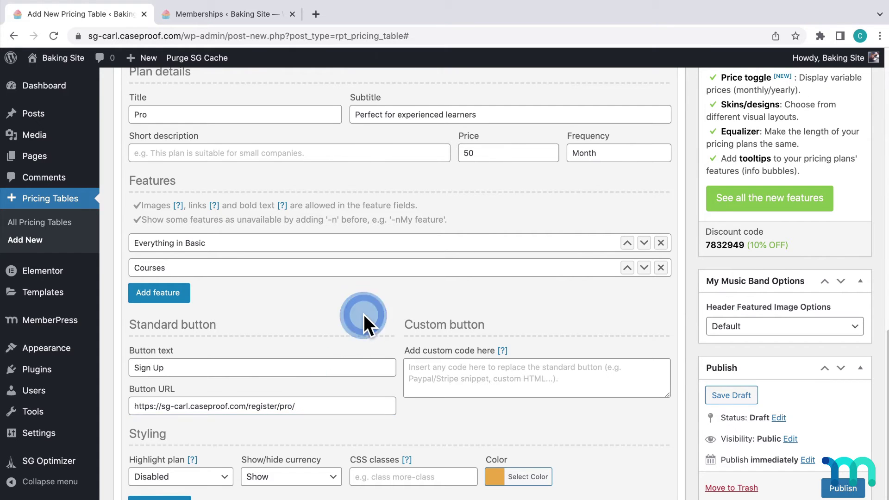
{"action": "scroll", "coordinate": [604, 226], "scroll_direction": "up", "scroll_amount": 10}
Preview the two-plan Basic and Pro pricing table, then close the preview.
{"action": "left_click", "coordinate": [629, 186]}
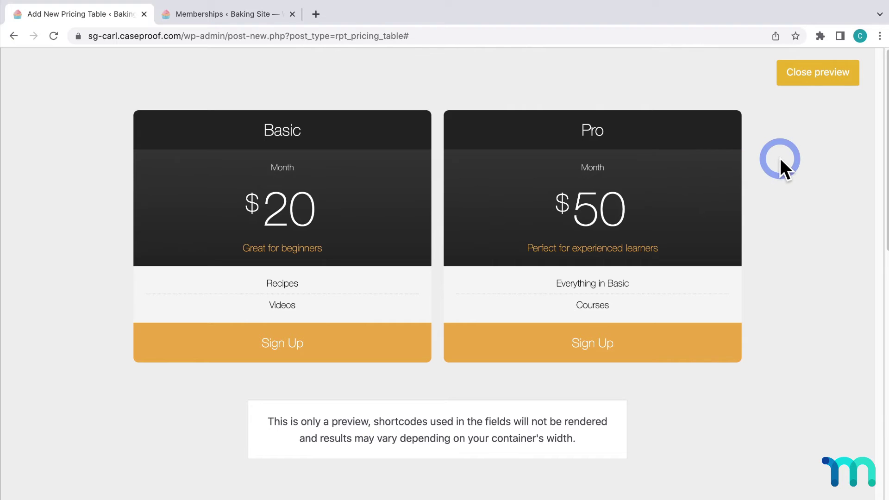
{"action": "left_click", "coordinate": [804, 74]}
{"action": "scroll", "coordinate": [690, 150], "scroll_direction": "down", "scroll_amount": 6}
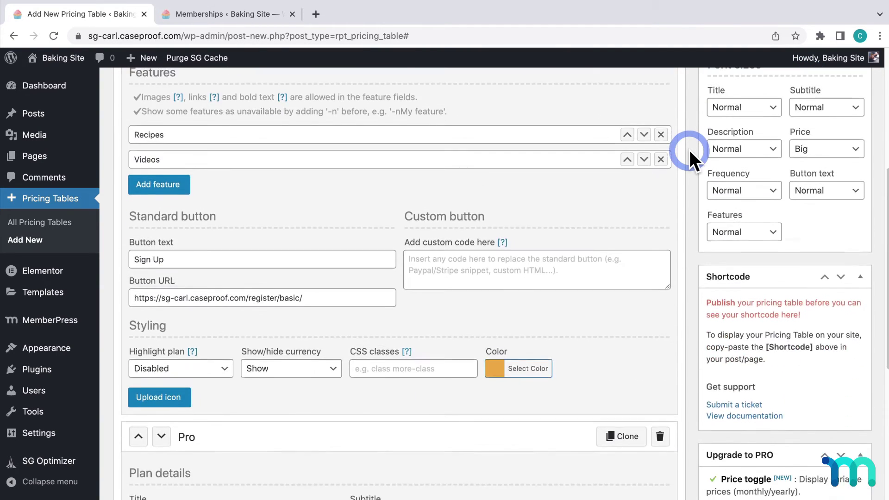
{"action": "scroll", "coordinate": [690, 150], "scroll_direction": "down", "scroll_amount": 10}
Publish the table and copy its shortcode [rpt name="basic-and-pro"].
{"action": "left_click", "coordinate": [843, 429]}
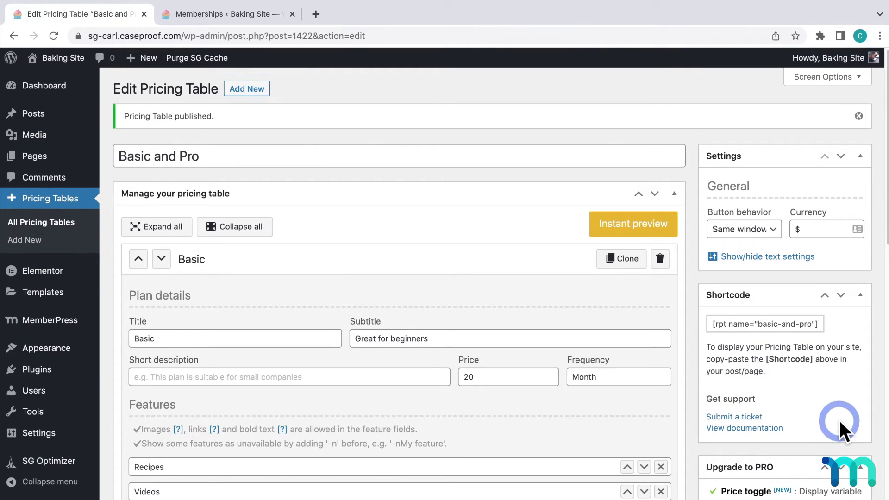
{"action": "left_click", "coordinate": [725, 324]}
{"action": "left_click_drag", "start_coordinate": [725, 324], "coordinate": [817, 324]}
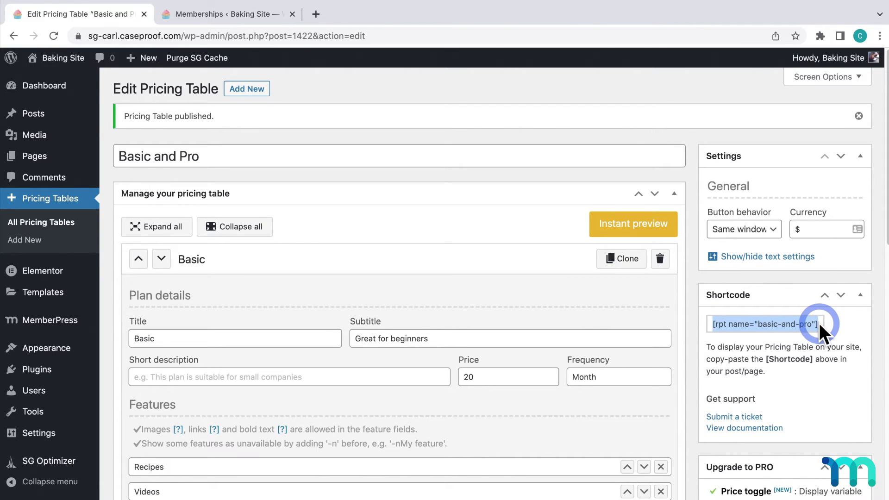
{"action": "right_click", "coordinate": [819, 323]}
{"action": "left_click", "coordinate": [755, 351]}
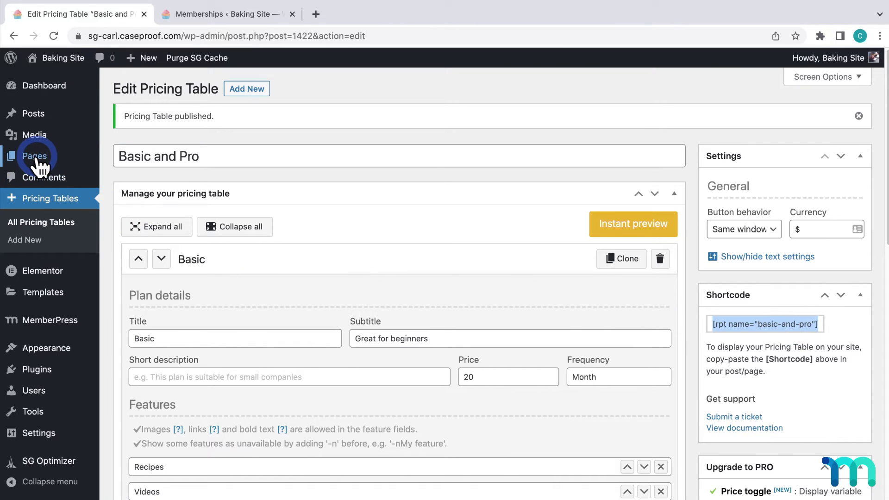
Create a new page titled Sign Up with the pasted [rpt name="basic-and-pro"] shortcode.
{"action": "mouse_move", "coordinate": [37, 157]}
{"action": "left_click", "coordinate": [118, 177]}
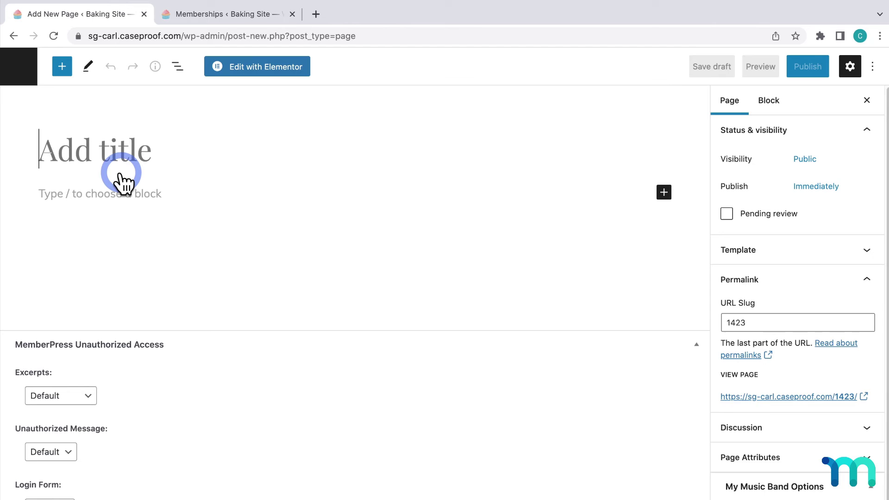
{"action": "type", "text": "Sign Up"}
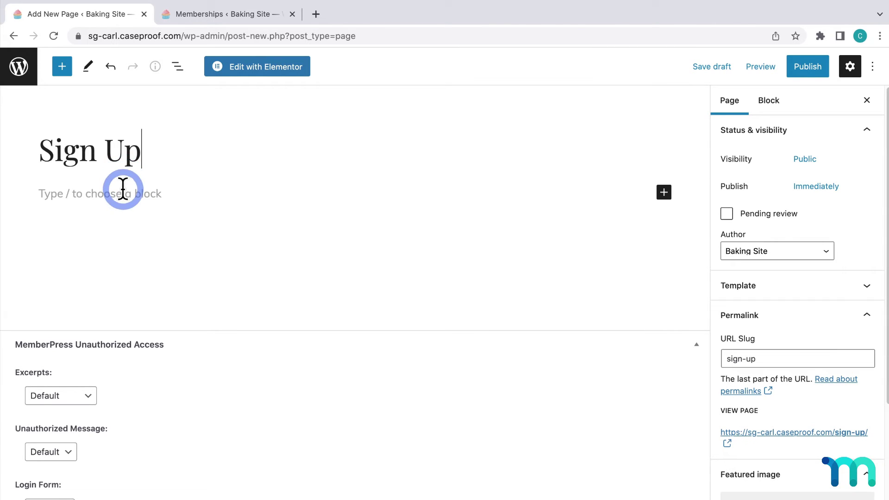
{"action": "left_click", "coordinate": [124, 192]}
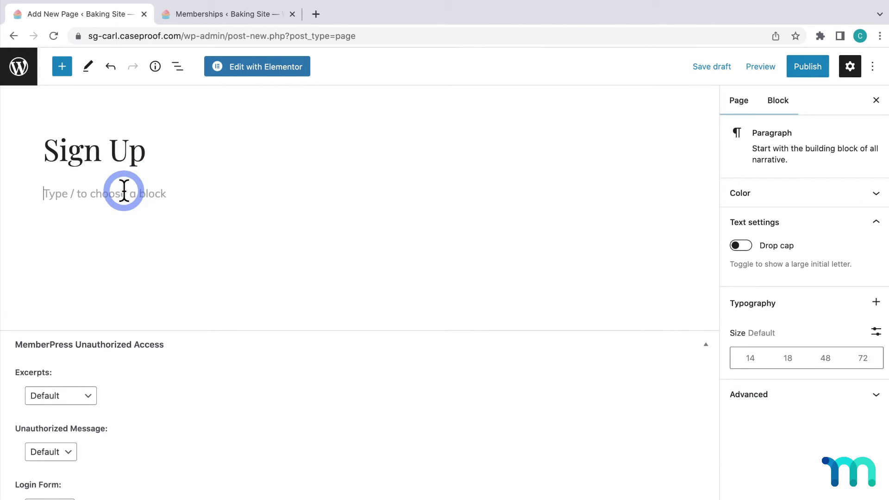
{"action": "key", "text": "ctrl+v"}
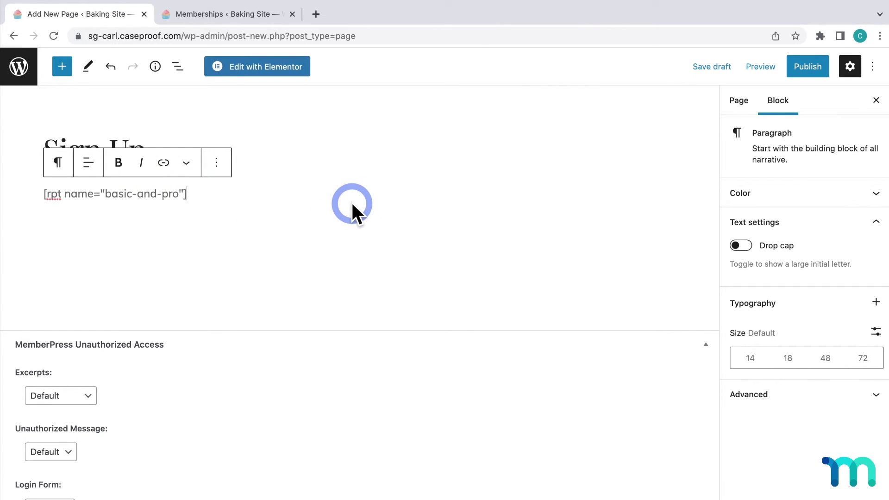
Publish the Sign Up page and copy its /sign-up/ page address.
{"action": "left_click", "coordinate": [800, 72]}
{"action": "left_click", "coordinate": [783, 70]}
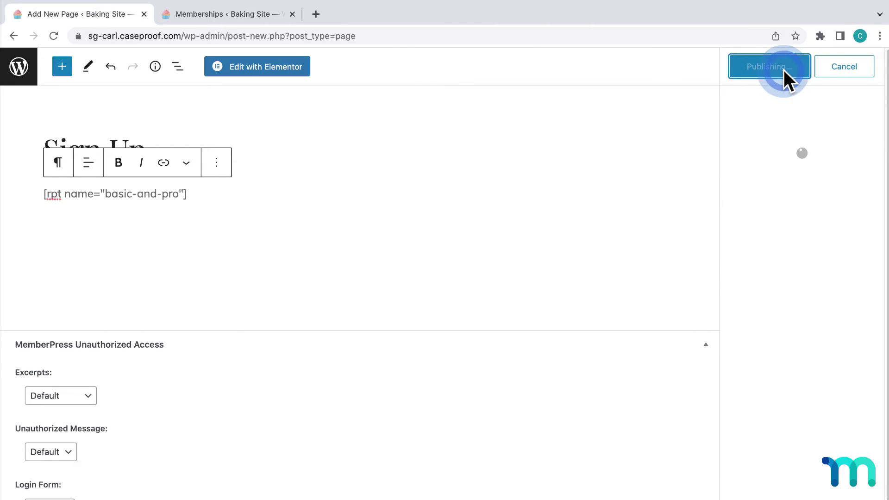
{"action": "left_click", "coordinate": [871, 70]}
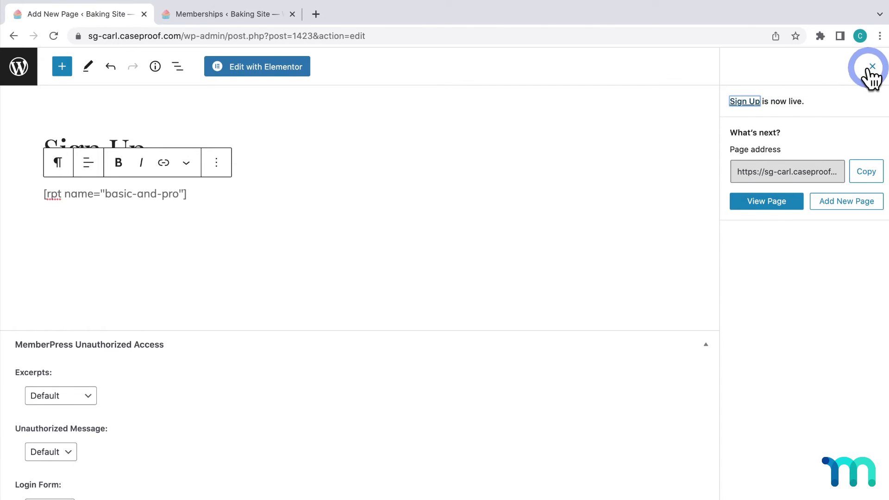
{"action": "left_click", "coordinate": [743, 101]}
{"action": "scroll", "coordinate": [787, 413], "scroll_direction": "down", "scroll_amount": 3}
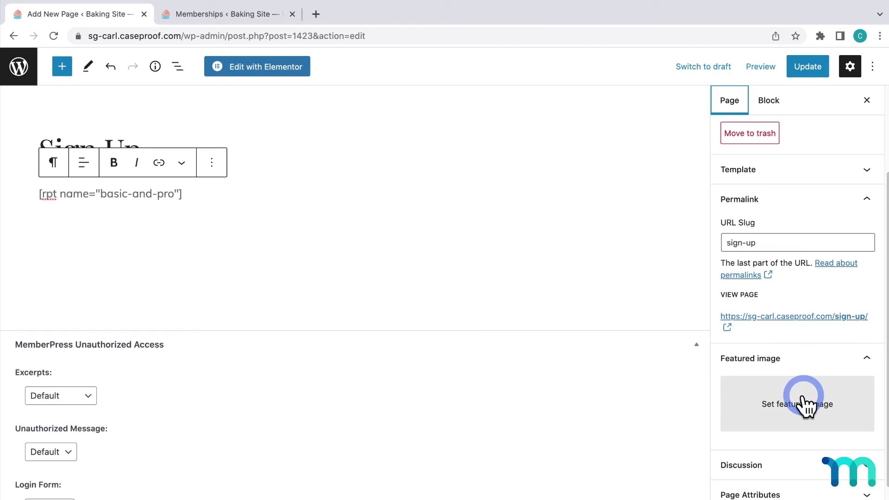
{"action": "right_click", "coordinate": [774, 313]}
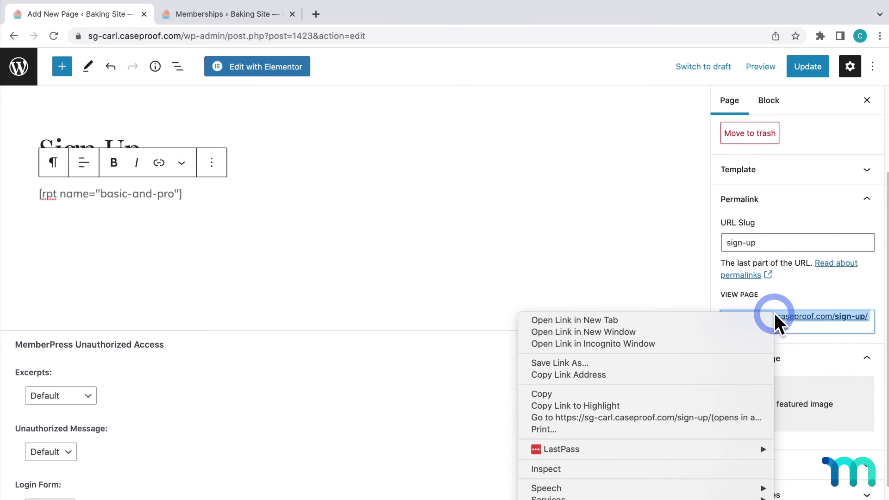
{"action": "left_click", "coordinate": [643, 374]}
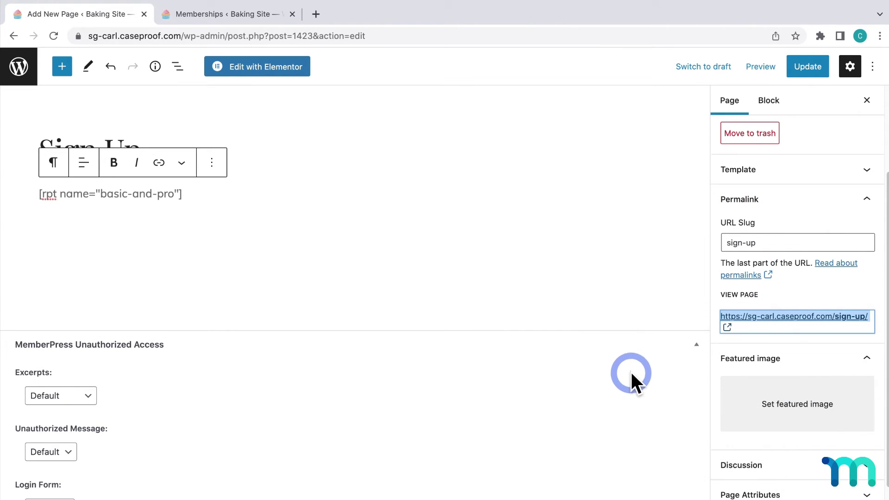
Open the Basic and Pro group from MemberPress Groups and scroll to its Group Options.
{"action": "left_click", "coordinate": [24, 69]}
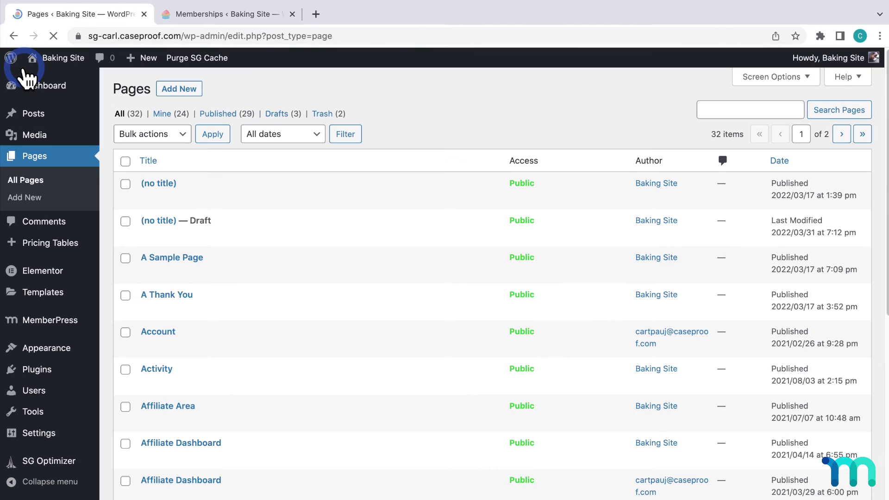
{"action": "mouse_move", "coordinate": [60, 327]}
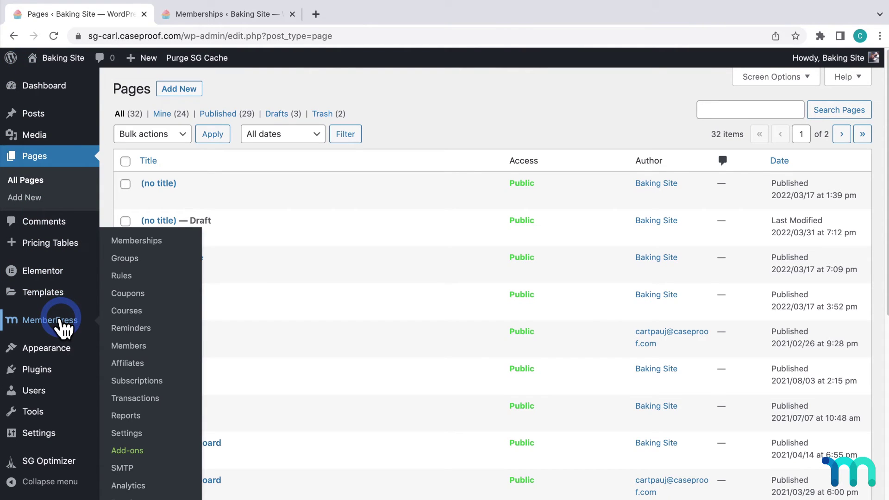
{"action": "left_click", "coordinate": [134, 259]}
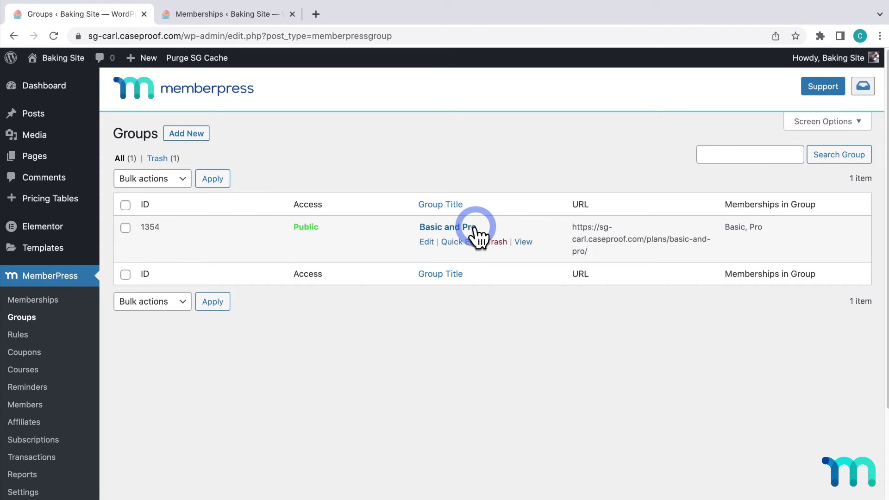
{"action": "left_click", "coordinate": [475, 227]}
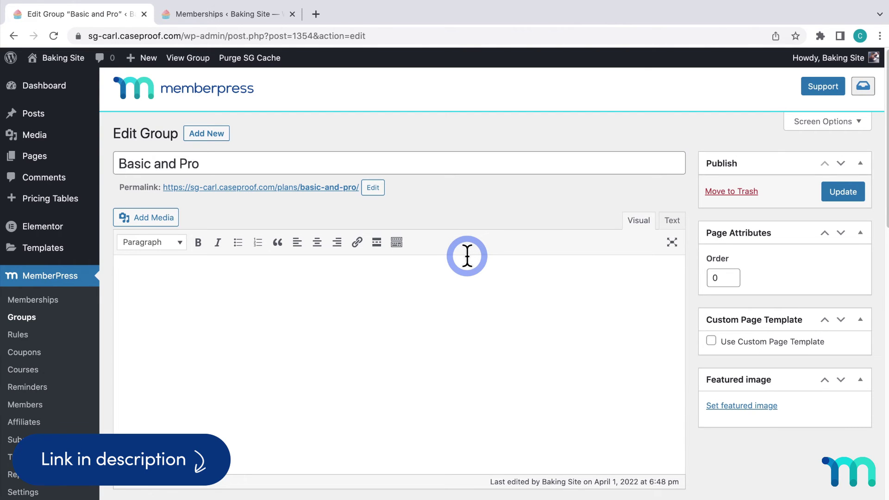
{"action": "scroll", "coordinate": [467, 256], "scroll_direction": "down", "scroll_amount": 7}
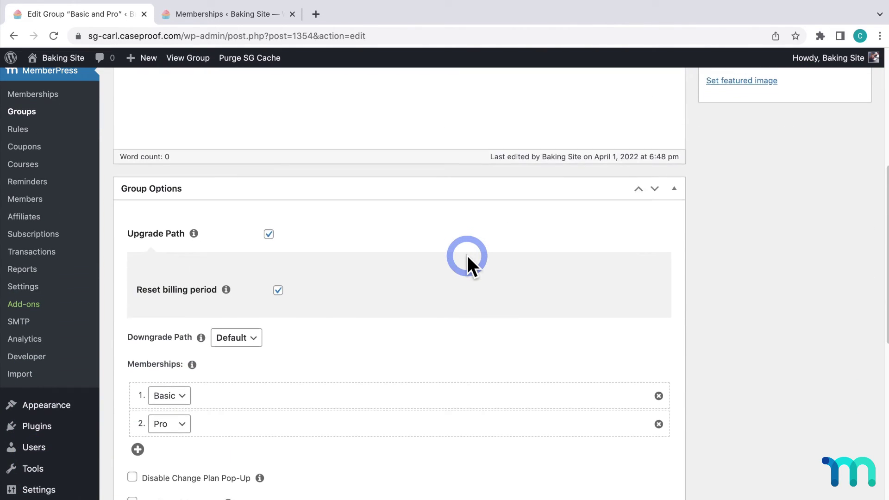
{"action": "scroll", "coordinate": [468, 257], "scroll_direction": "down", "scroll_amount": 2}
{"action": "scroll", "coordinate": [468, 256], "scroll_direction": "down", "scroll_amount": 1}
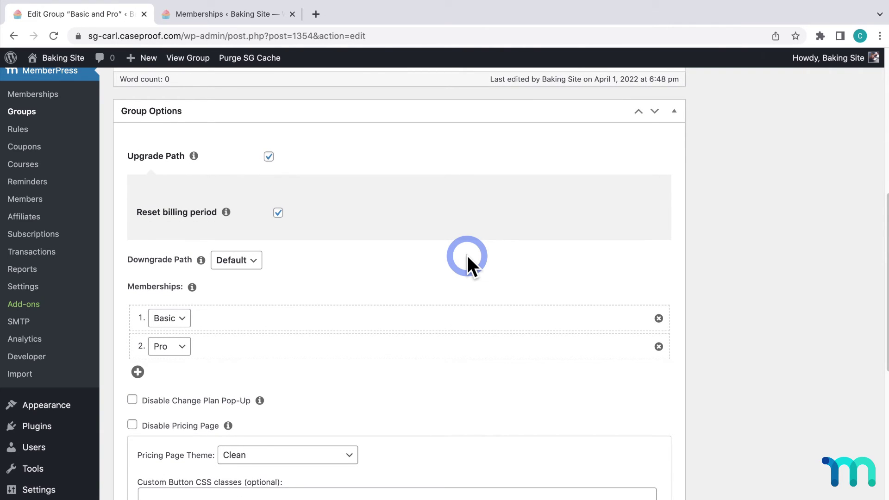
{"action": "scroll", "coordinate": [468, 255], "scroll_direction": "down", "scroll_amount": 1}
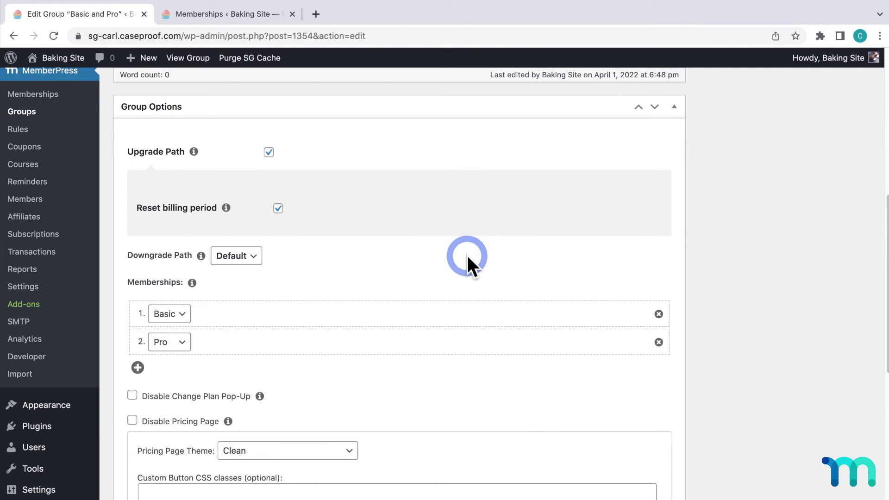
{"action": "scroll", "coordinate": [468, 254], "scroll_direction": "up", "scroll_amount": 10}
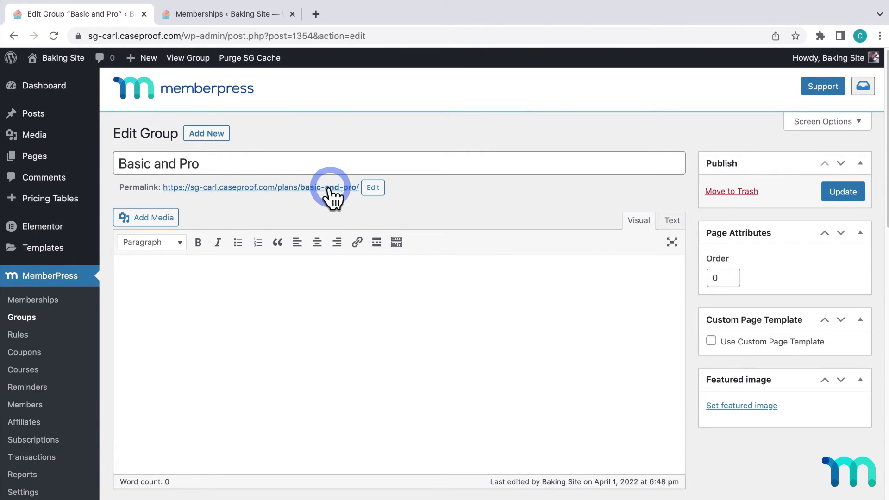
{"action": "scroll", "coordinate": [382, 224], "scroll_direction": "down", "scroll_amount": 10}
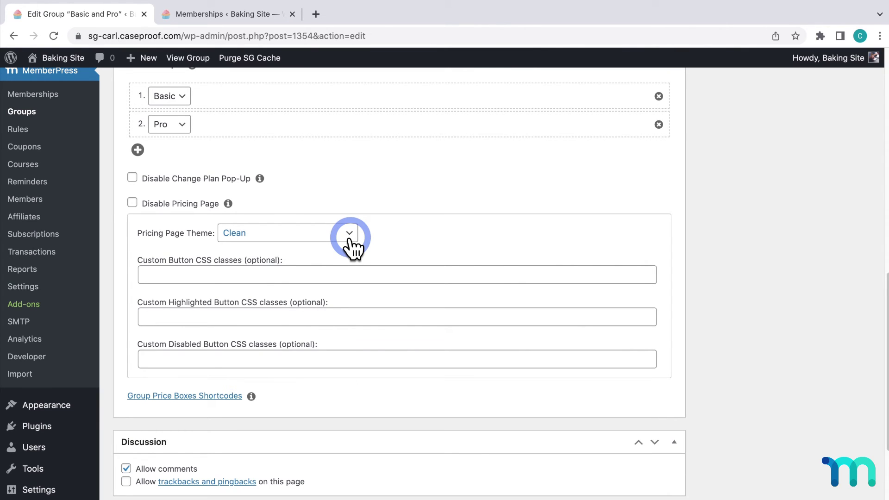
{"action": "left_click", "coordinate": [351, 237]}
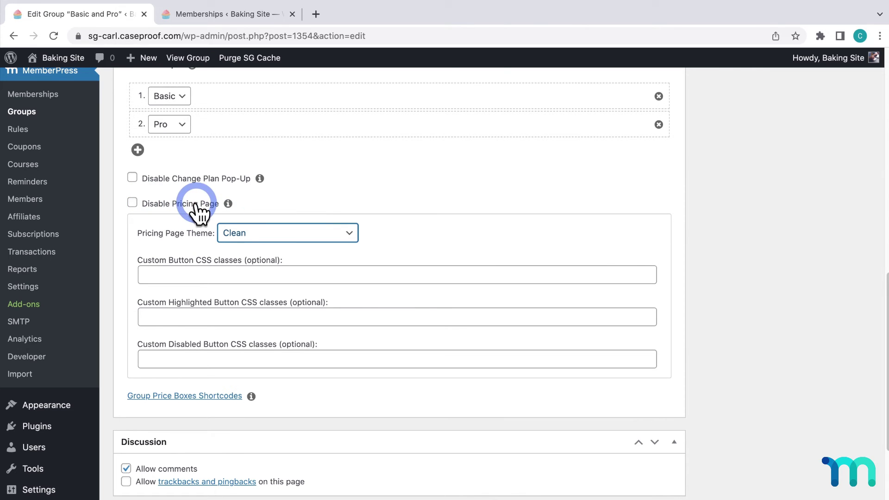
{"action": "left_click", "coordinate": [132, 203]}
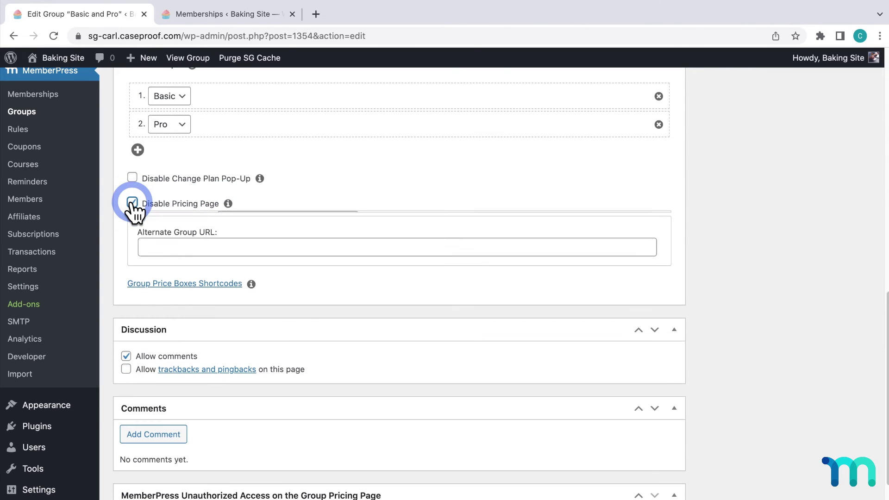
{"action": "left_click", "coordinate": [229, 244]}
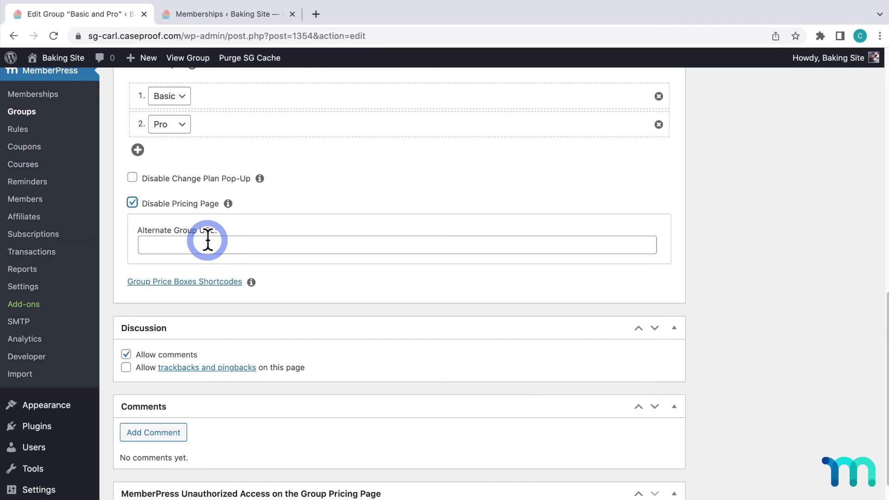
{"action": "left_click", "coordinate": [241, 241]}
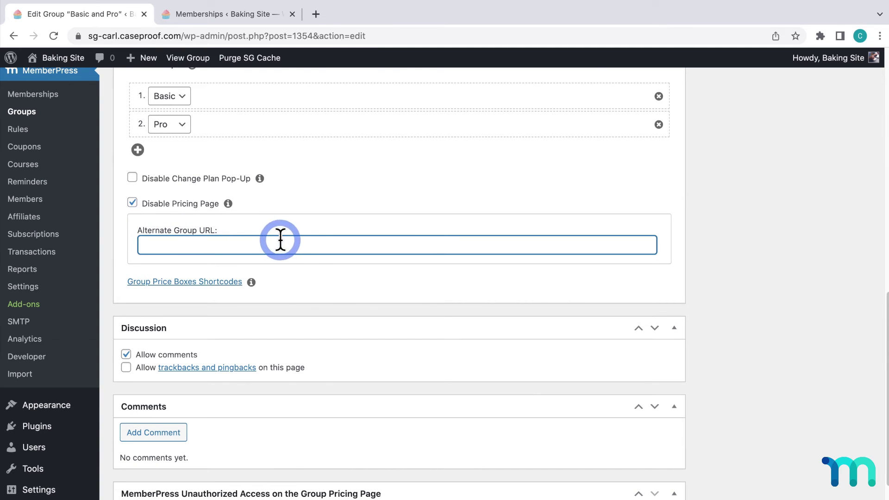
{"action": "key", "text": "ctrl+v"}
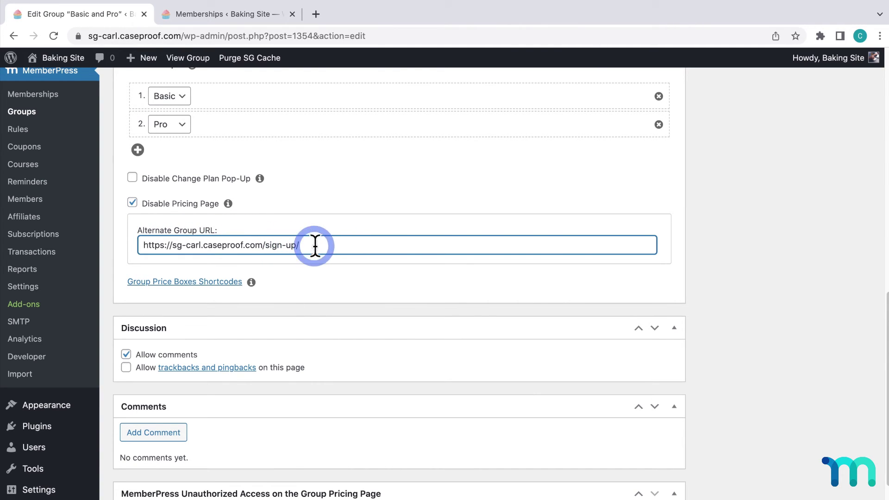
{"action": "left_click", "coordinate": [772, 259]}
{"action": "scroll", "coordinate": [773, 273], "scroll_direction": "up", "scroll_amount": 10}
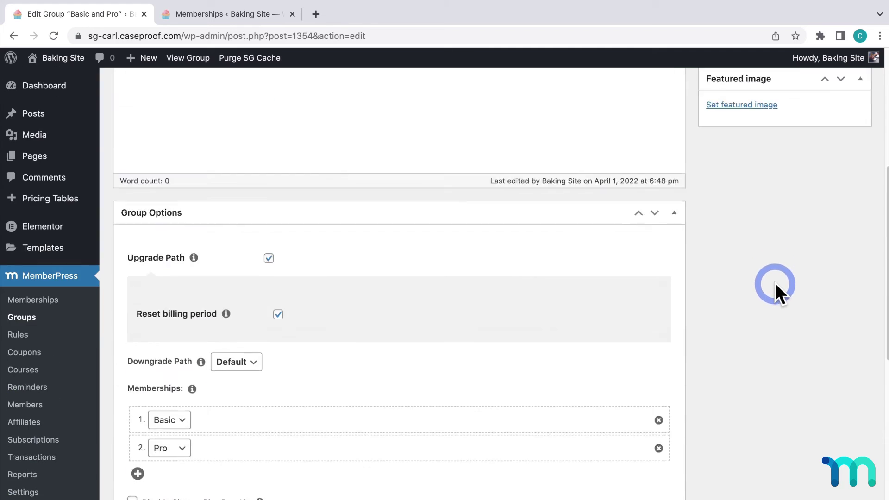
{"action": "left_click", "coordinate": [841, 192]}
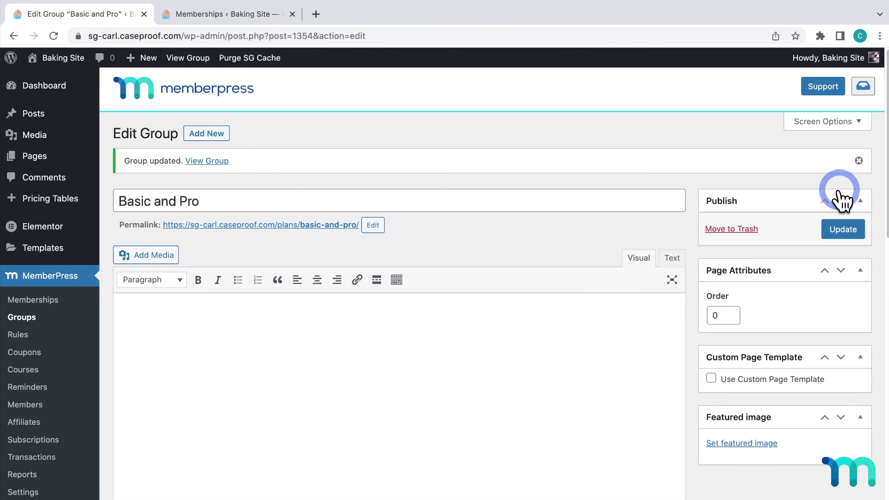
Scroll the live Sign Up page to the Basic $20 and Pro $50 cards and preview them at mobile width.
{"action": "mouse_move", "coordinate": [84, 58]}
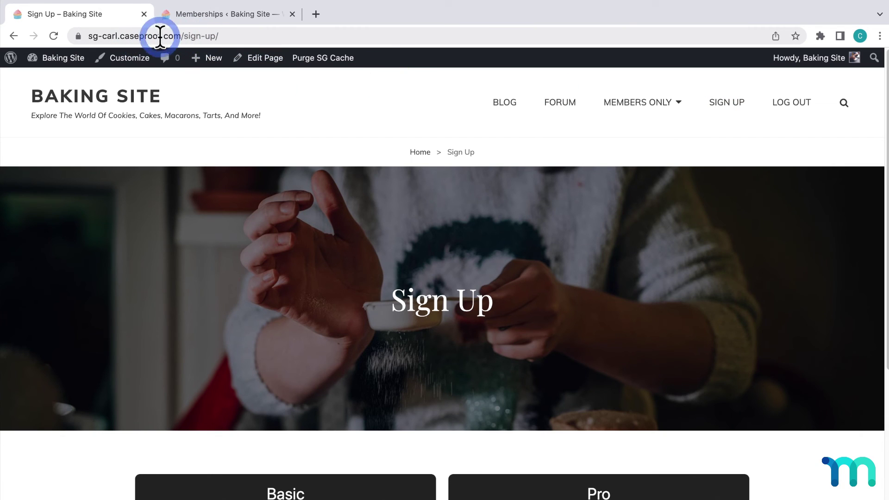
{"action": "scroll", "coordinate": [494, 287], "scroll_direction": "down", "scroll_amount": 6}
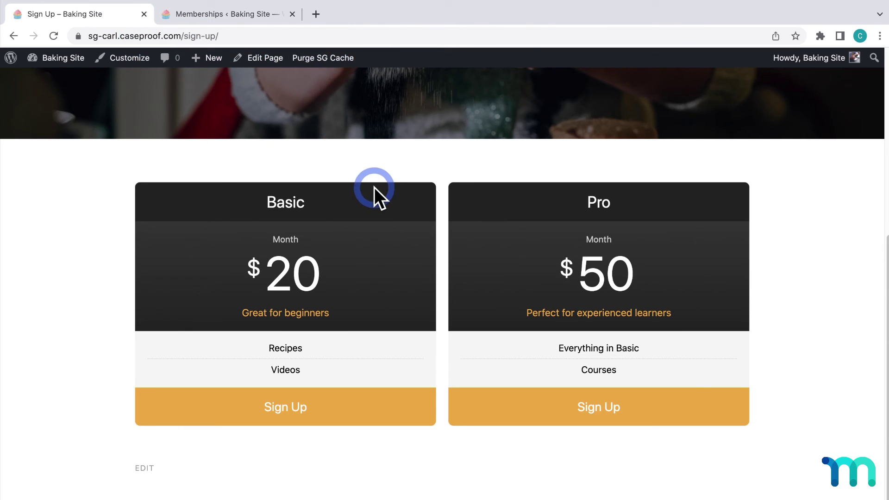
{"action": "key", "text": "super+alt+i"}
{"action": "left_click_drag", "start_coordinate": [544, 303], "coordinate": [567, 309]}
{"action": "scroll", "coordinate": [400, 300], "scroll_direction": "down", "scroll_amount": 8}
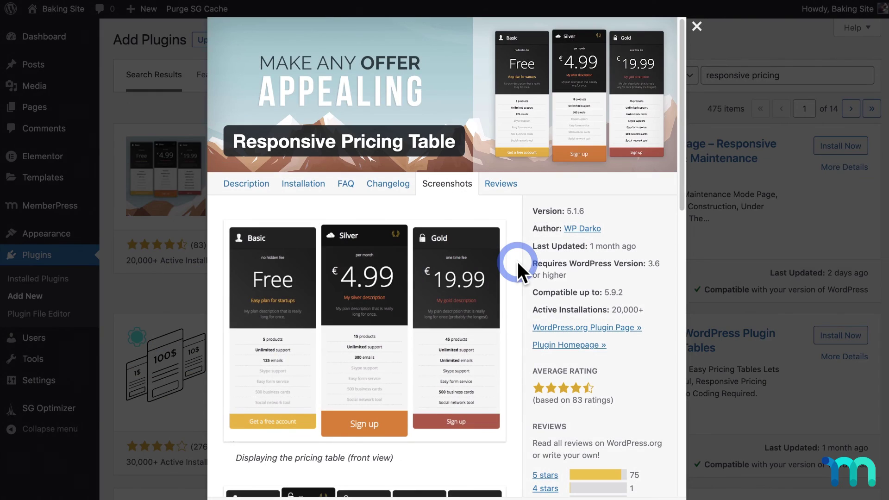